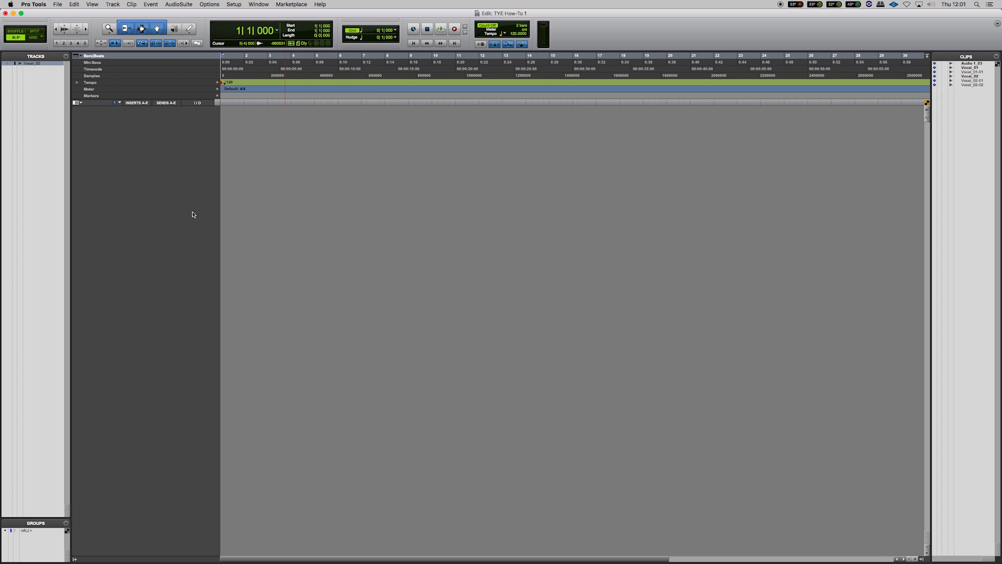
Show the Vocal_02 track in the edit window and zoom in horizontally on its vocal clip
left_click(8, 63)
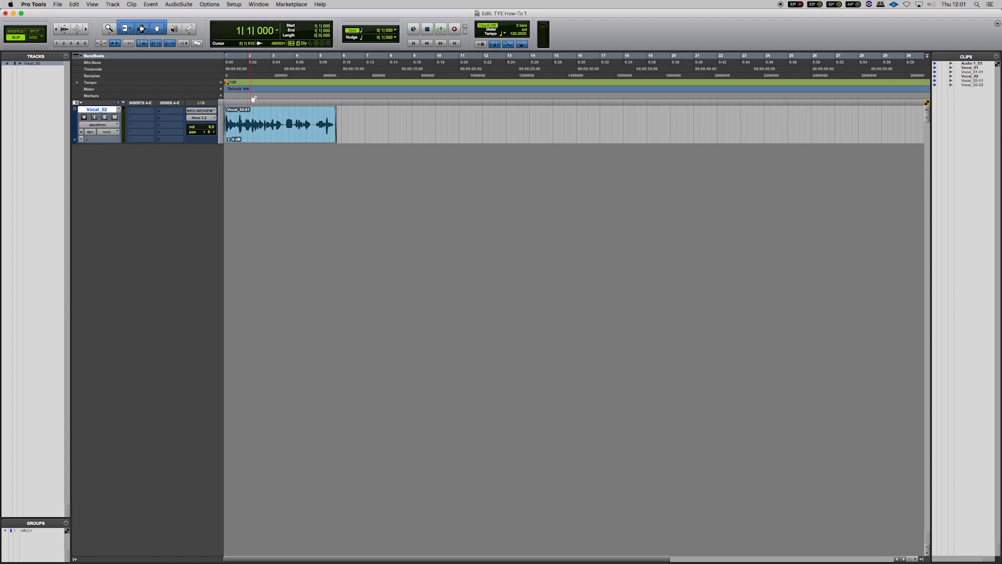
key("ctrl+Up")
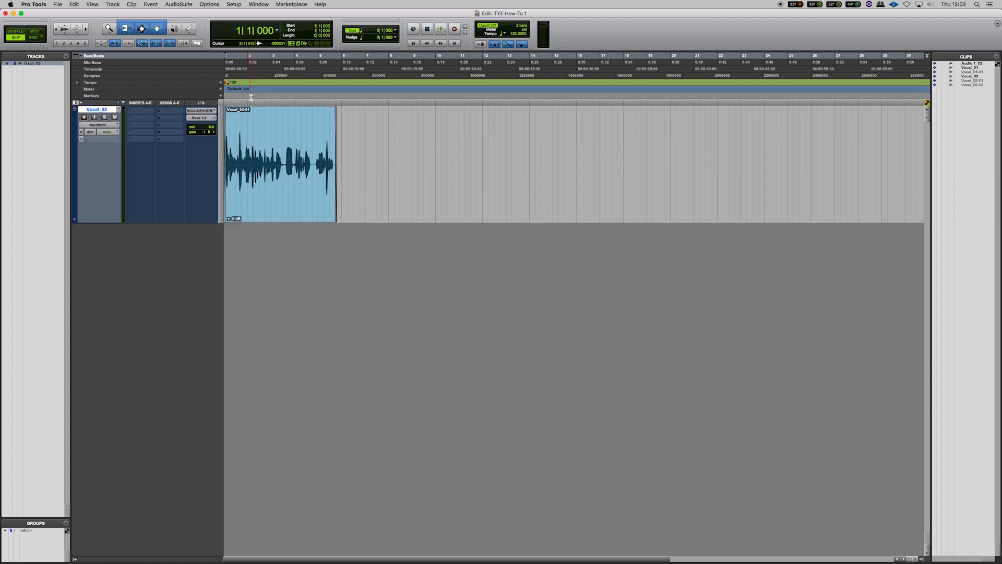
key("t")
key("t")
key("t")
key("r")
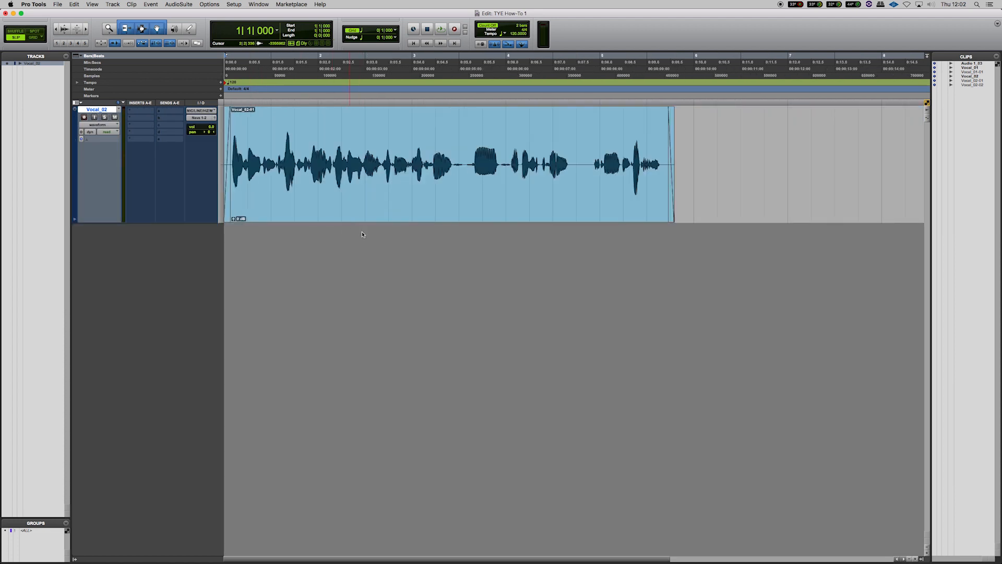
Play back the vocal and select a range in the middle of the clip with the Selector, then clear it
key("space")
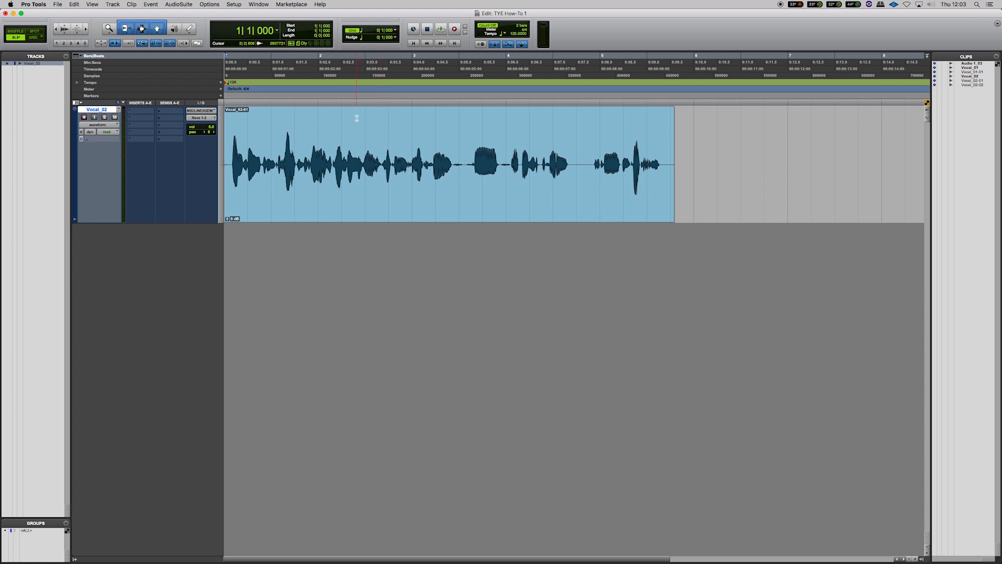
left_click_drag(329, 118, 467, 131)
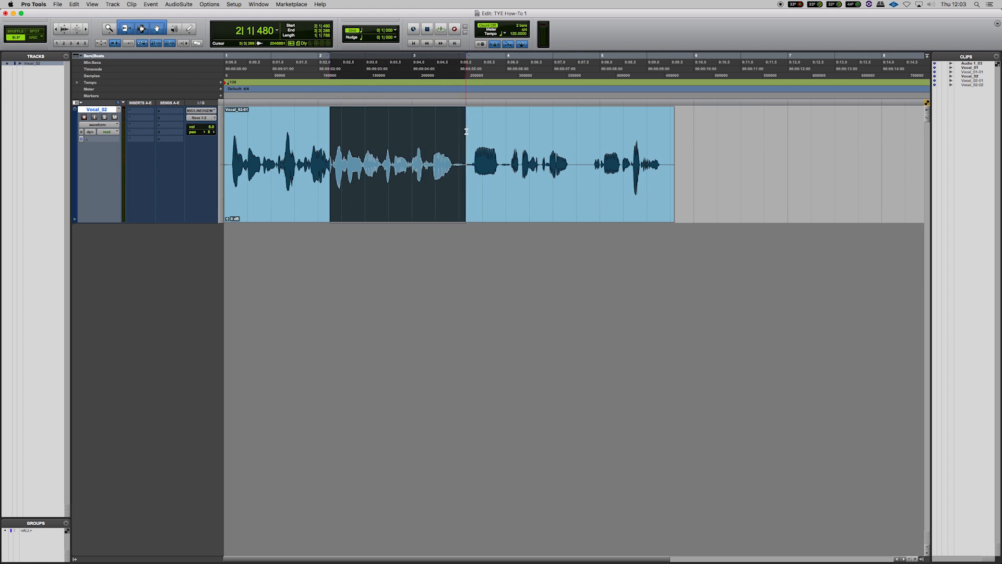
left_click(440, 129)
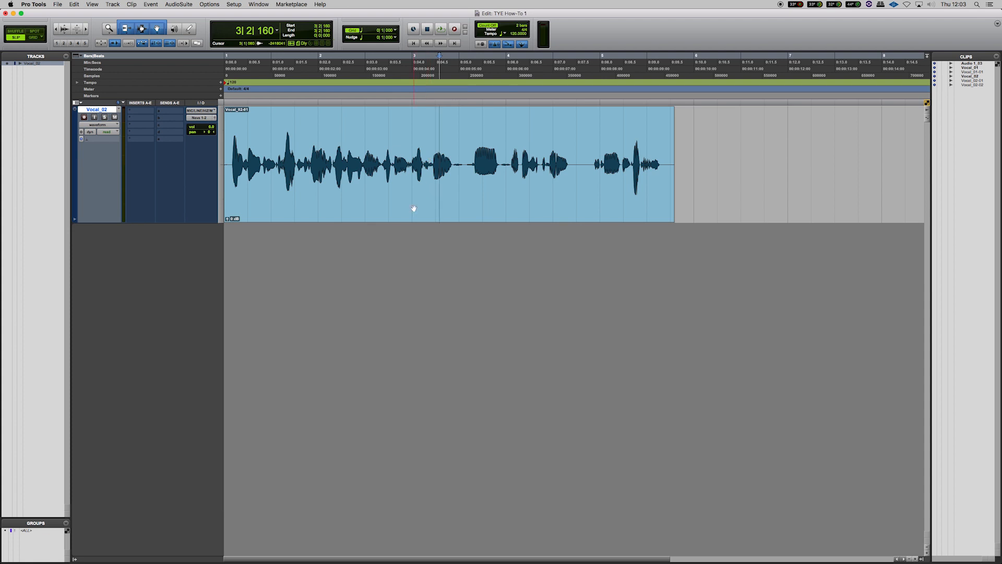
Select the whole vocal clip with the Grabber, then deselect it
left_click(375, 207)
left_click_drag(329, 209, 290, 222)
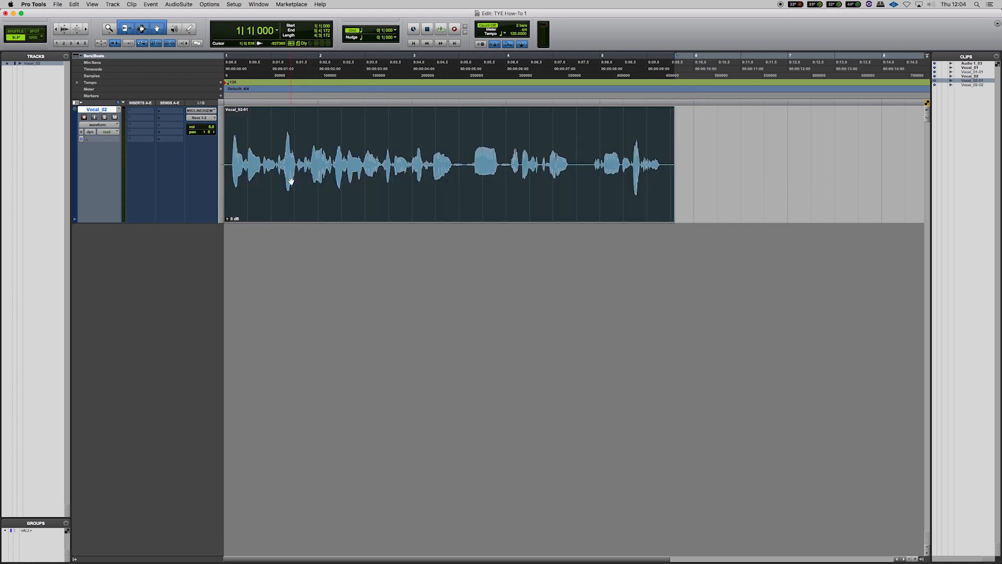
left_click(291, 139)
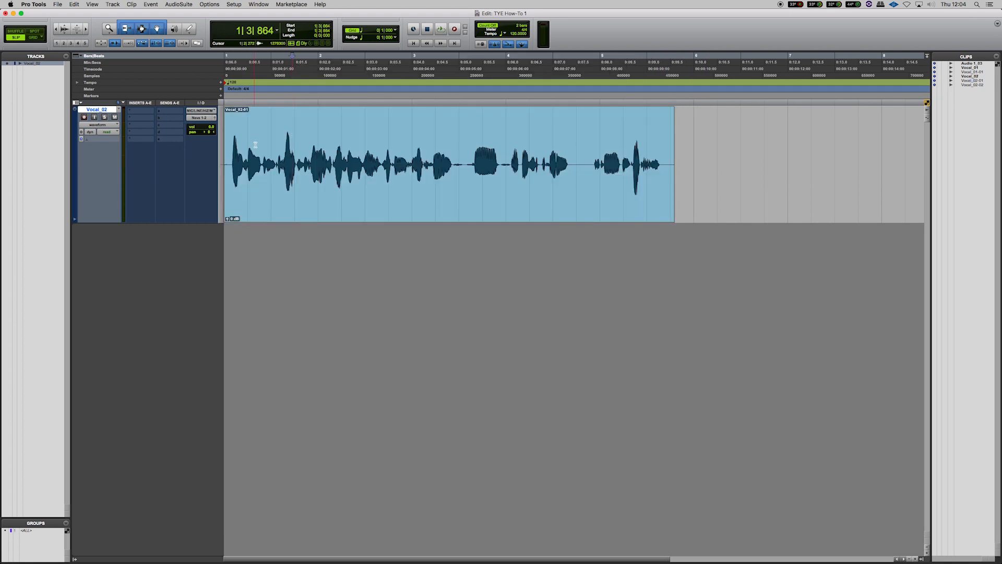
Zoom in and back out on the clip and return the playhead to the session start
key("t")
key("t")
key("Return")
key("r")
key("r")
mouse_move(11, 517)
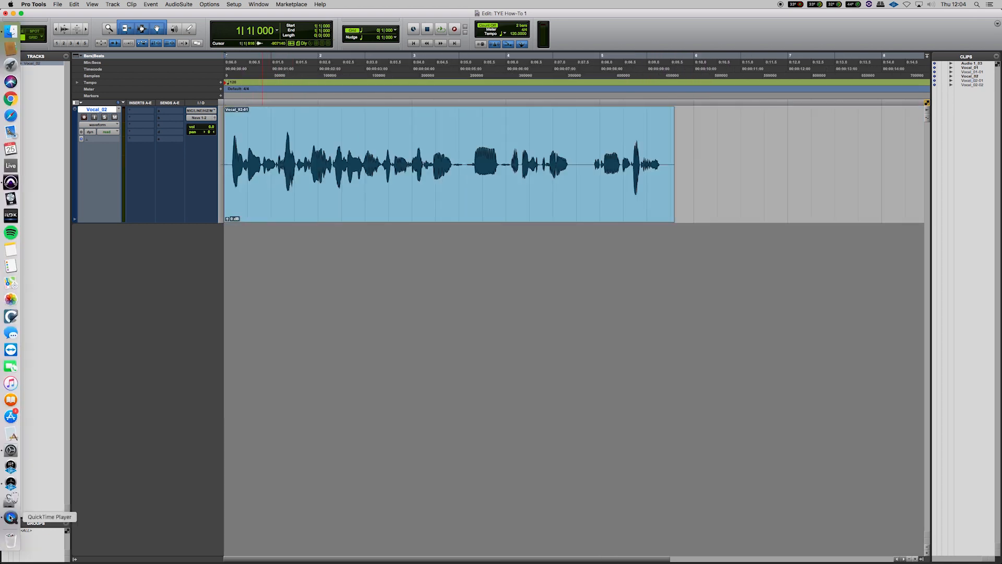
scroll(239, 334, "right", 1)
scroll(273, 173, "left", 1)
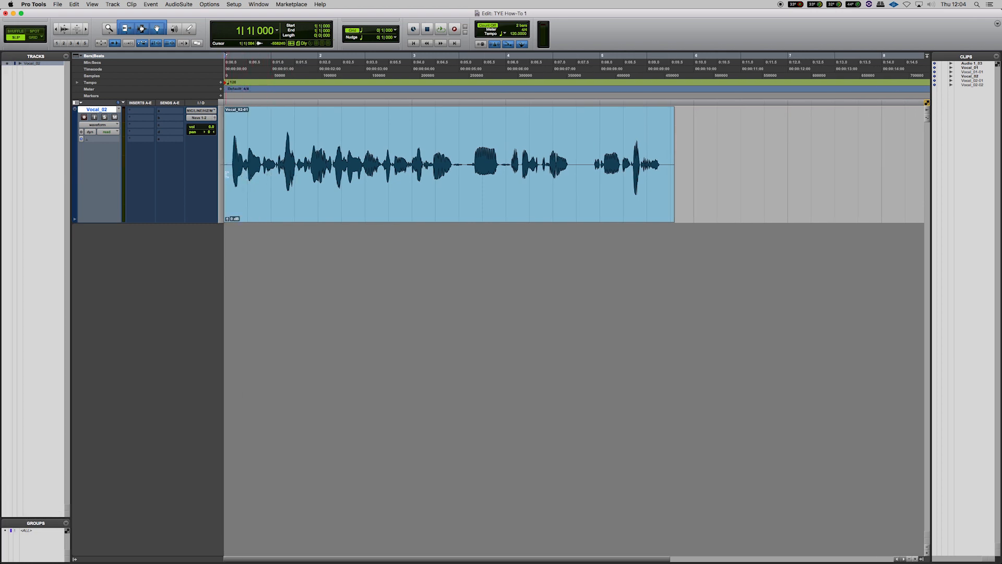
Select the vocal clip and trim its end outward to extend the clip to the right
mouse_move(226, 173)
left_mouse_down()
mouse_move(335, 184)
mouse_move(225, 185)
left_mouse_up()
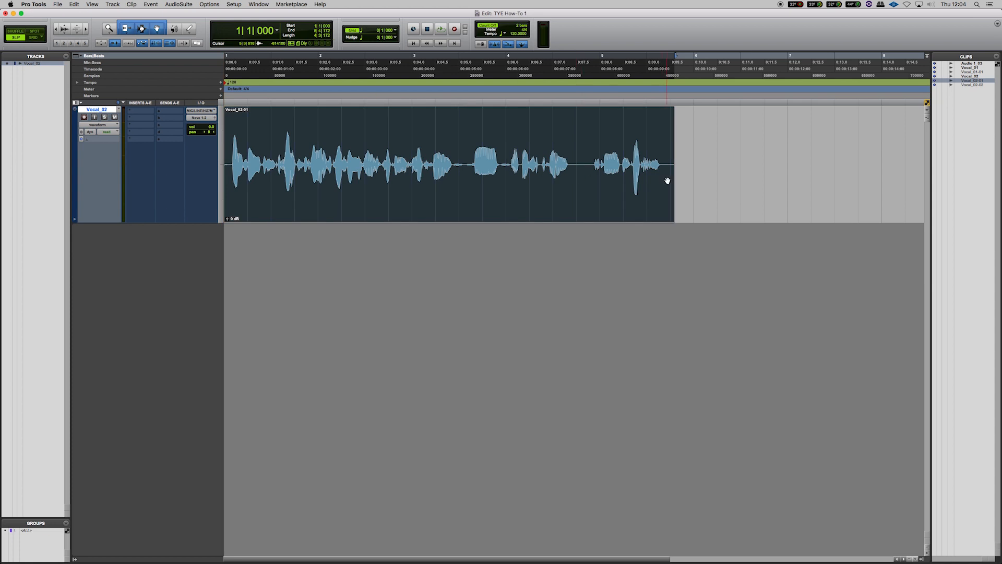
left_click_drag(667, 181, 733, 178)
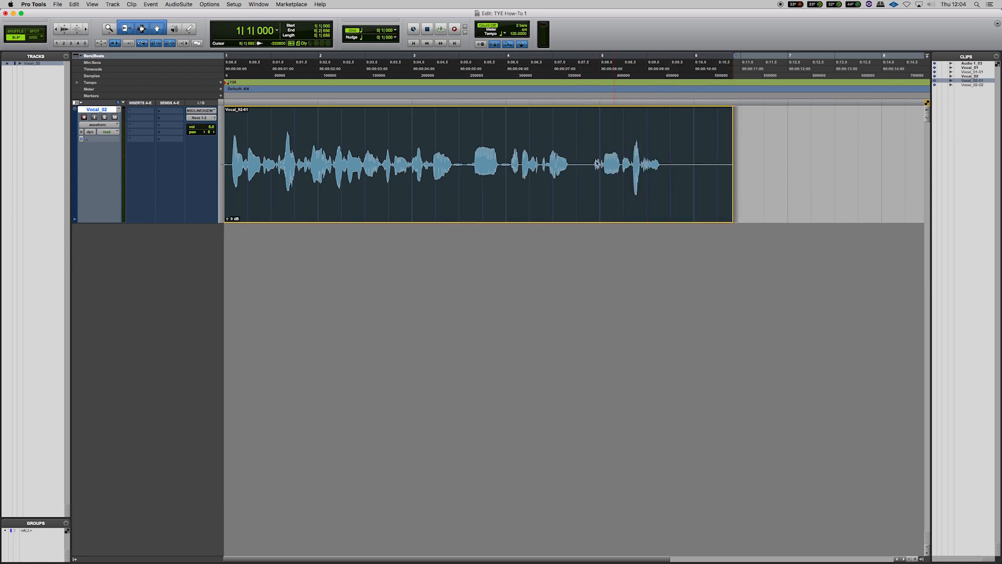
left_click(597, 163)
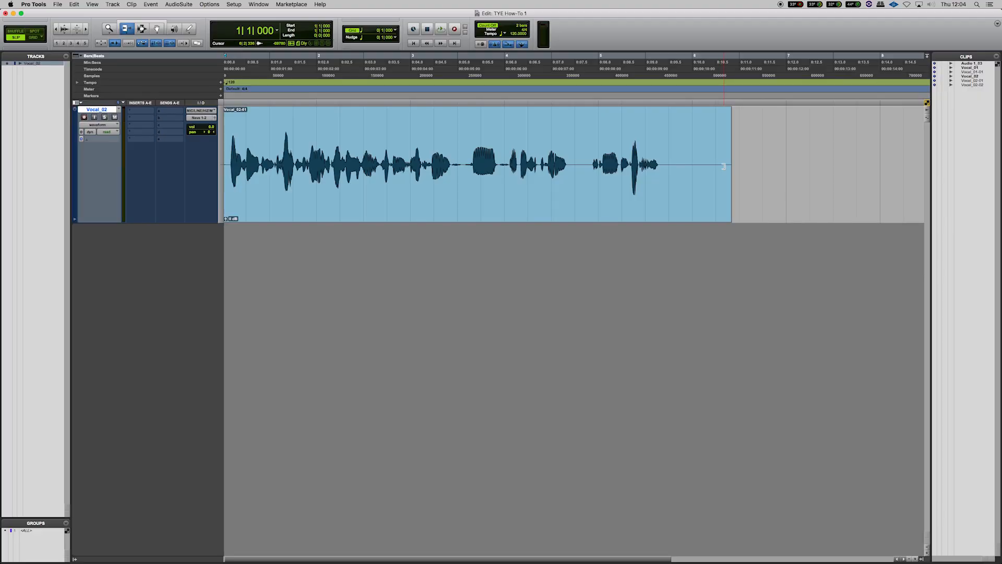
mouse_move(733, 165)
left_mouse_down()
mouse_move(553, 165)
mouse_move(734, 165)
left_mouse_up()
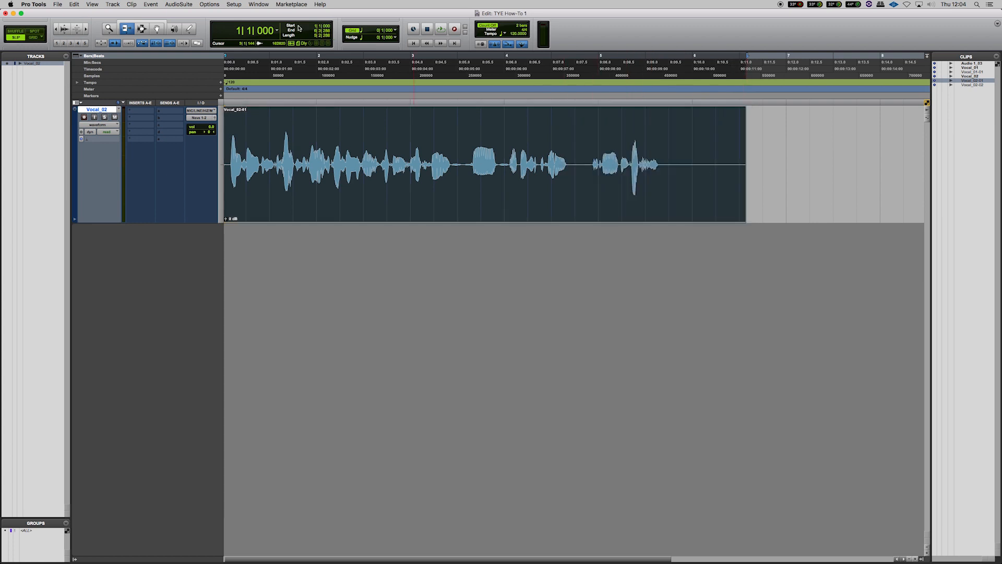
Switch to the Selector tool to select a range of the clip, then to the Grabber to select the whole clip
left_click(142, 28)
left_click_drag(312, 128, 624, 205)
left_click(444, 166)
left_click(157, 28)
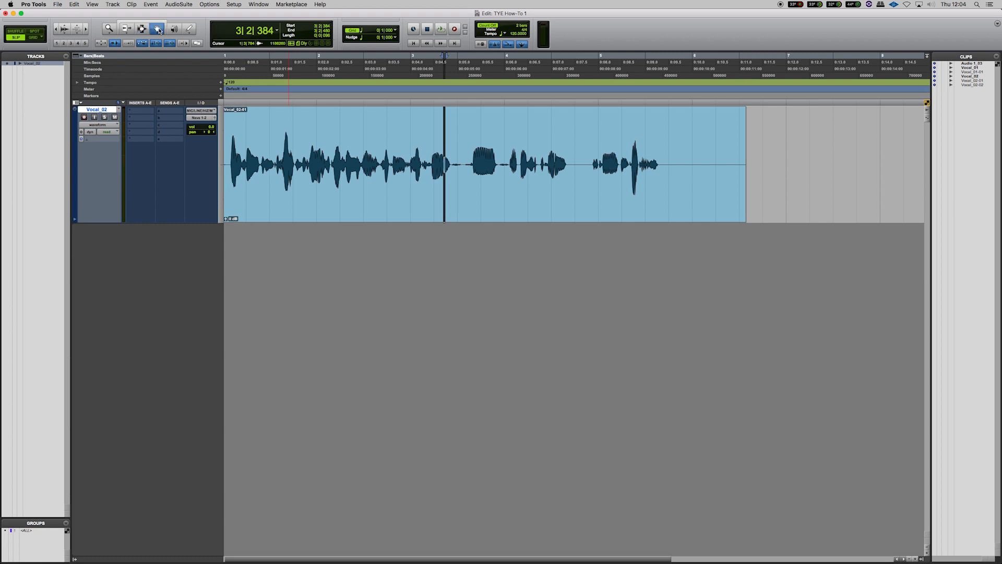
left_click_drag(353, 127, 196, 111)
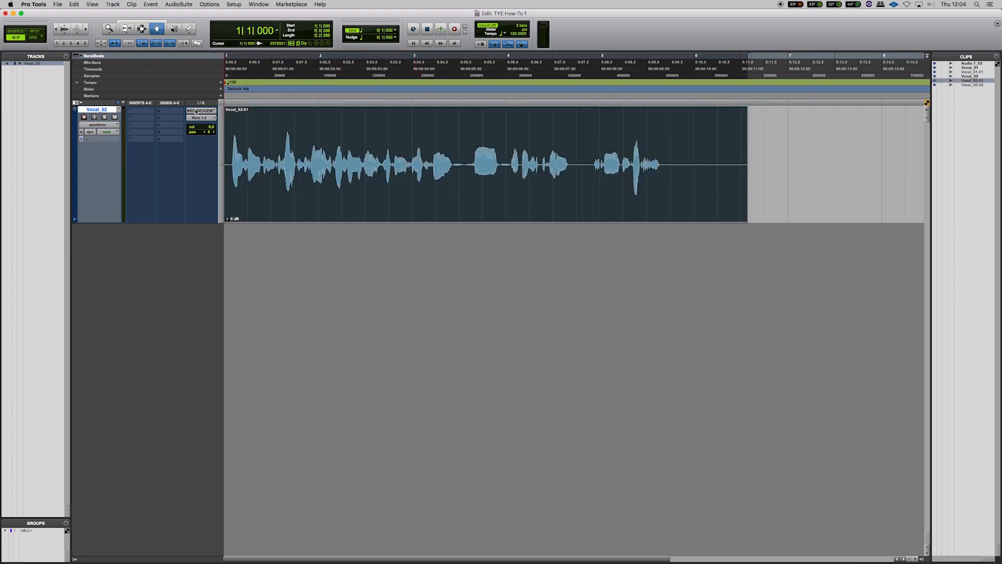
Enable the Smart Tool, place the insertion point inside the clip, and return to the session start
left_click(127, 20)
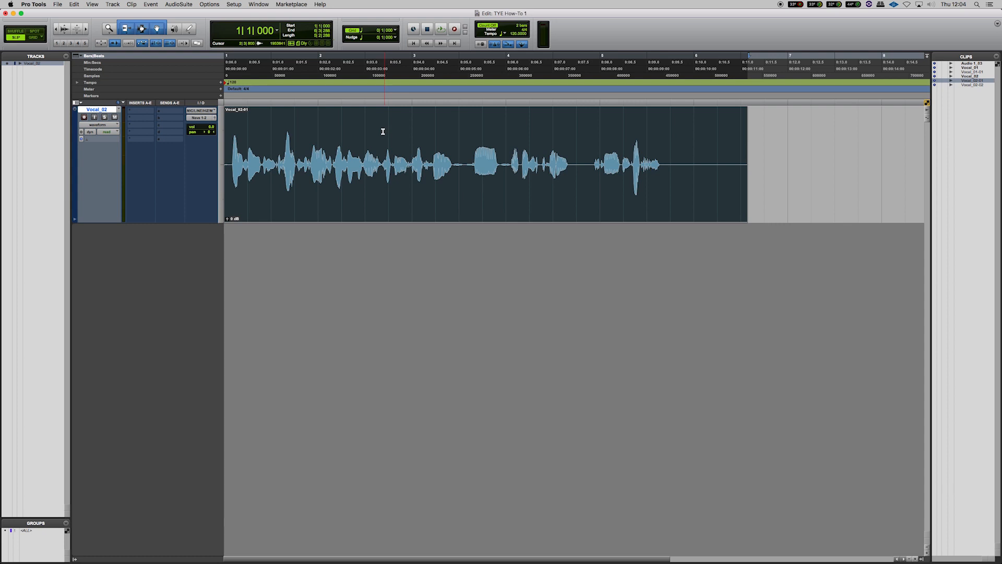
left_click(381, 132)
left_click(412, 111)
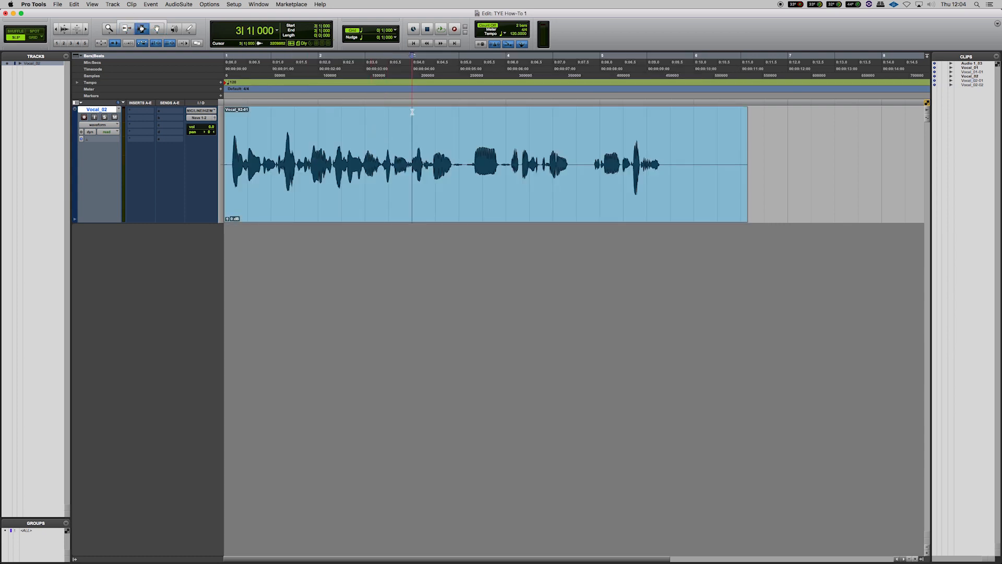
key("Return")
left_click(142, 23)
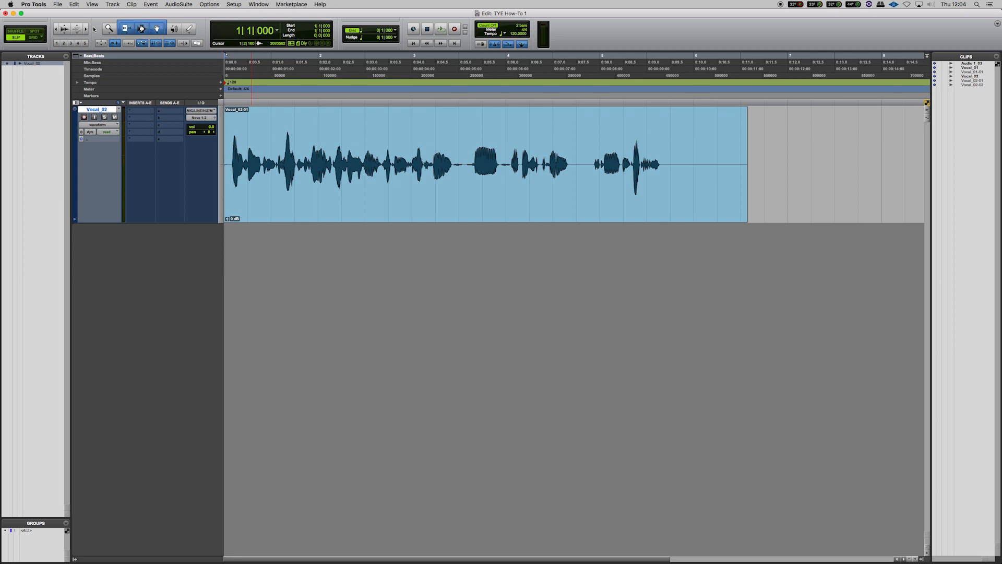
Zoom into the waveform with the Zoomer tool, then zoom back out to fit the clip
left_click(109, 28)
left_click_drag(311, 167, 388, 167)
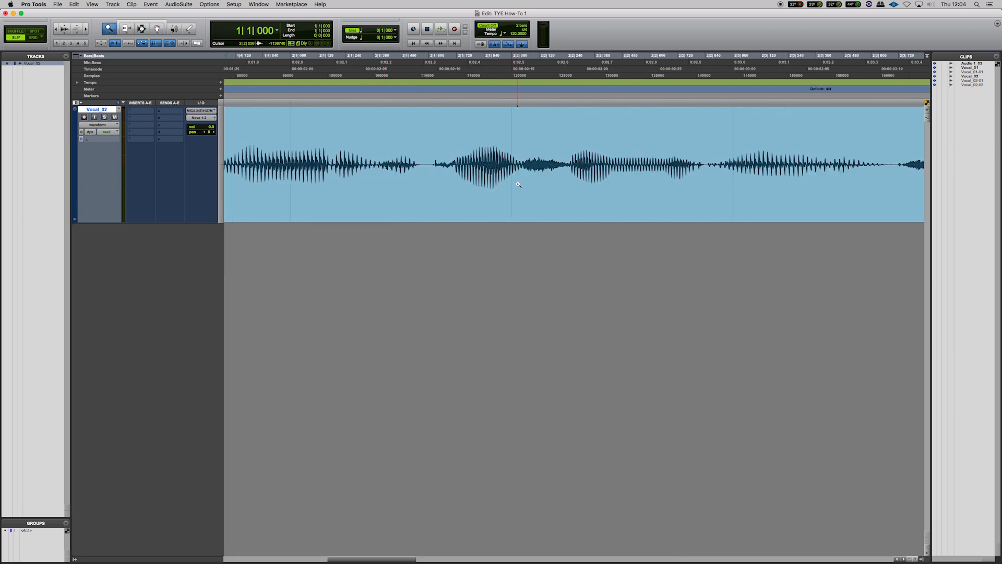
left_click_drag(518, 184, 584, 187)
left_click_drag(510, 142, 605, 162)
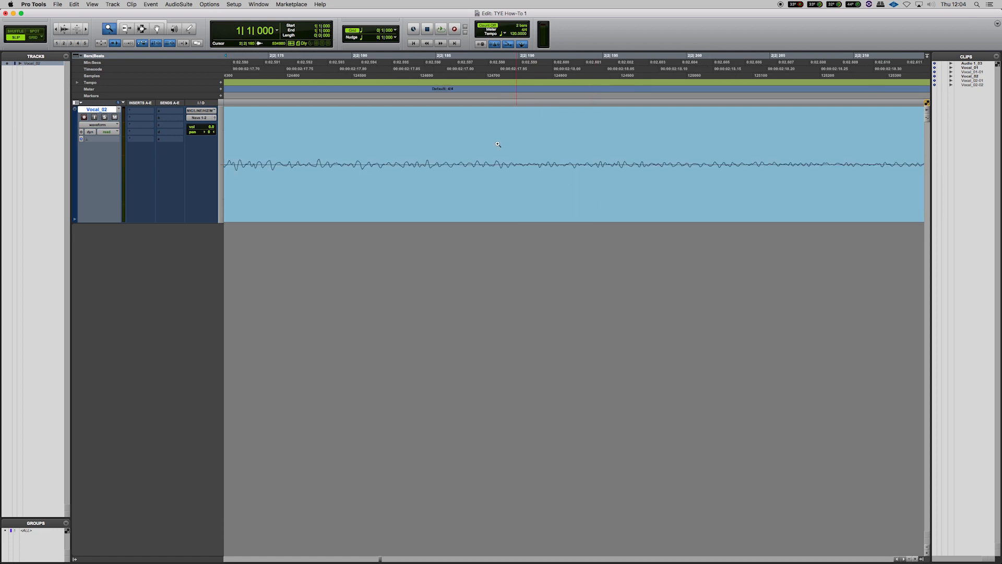
left_click_drag(478, 156, 541, 175)
key("alt+a")
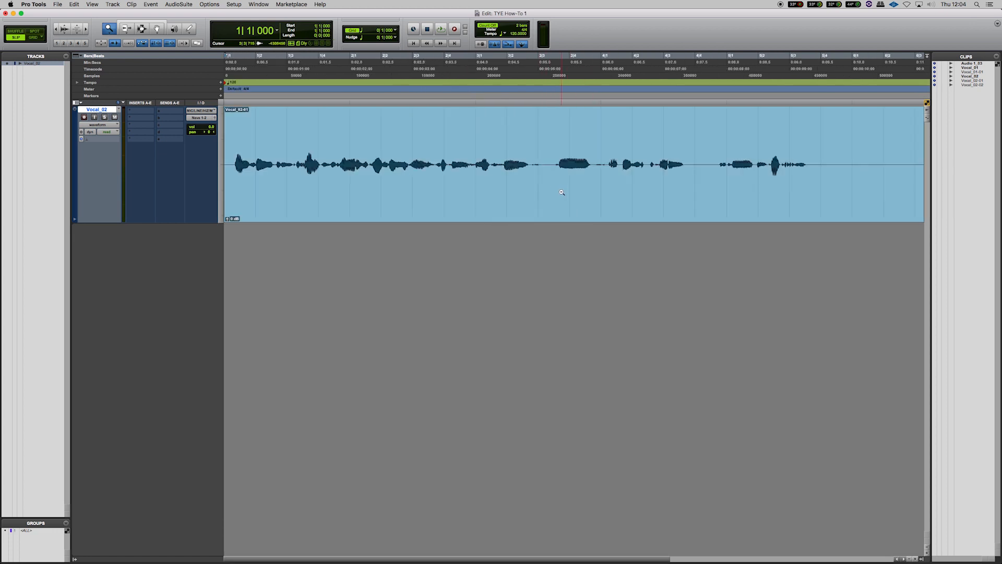
Scrub through two parts of the vocal with the Scrubber tool
left_click(174, 28)
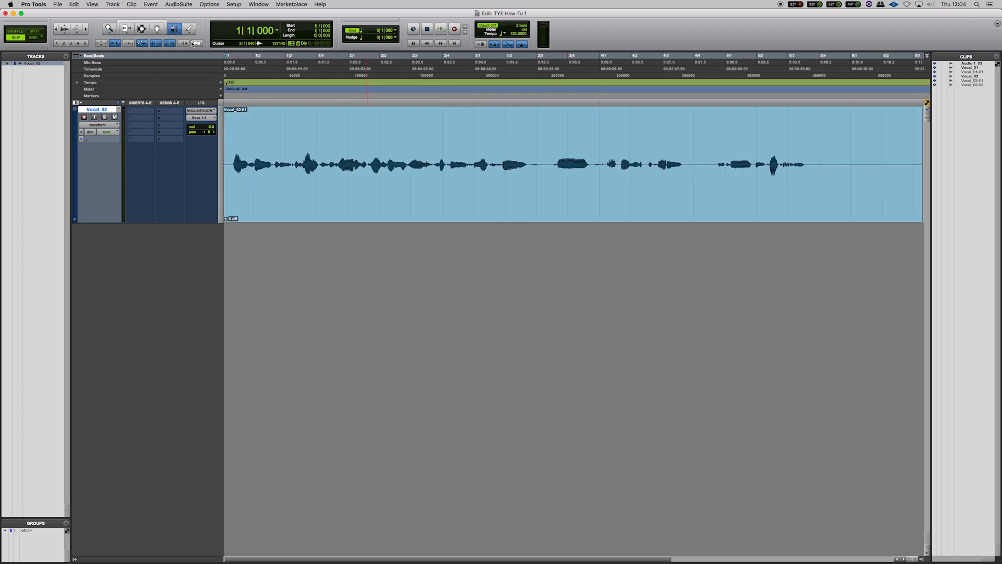
left_click_drag(336, 151, 456, 152)
left_click_drag(477, 130, 516, 131)
Set the Trim tool to Standard mode and the Pencil tool shape to Free Hand
left_click(190, 30)
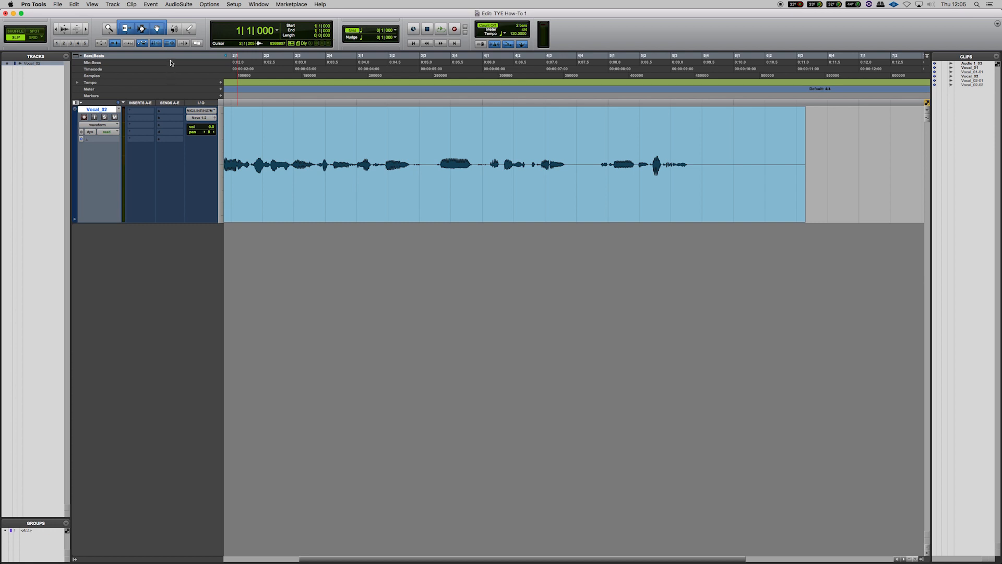
left_click(160, 33)
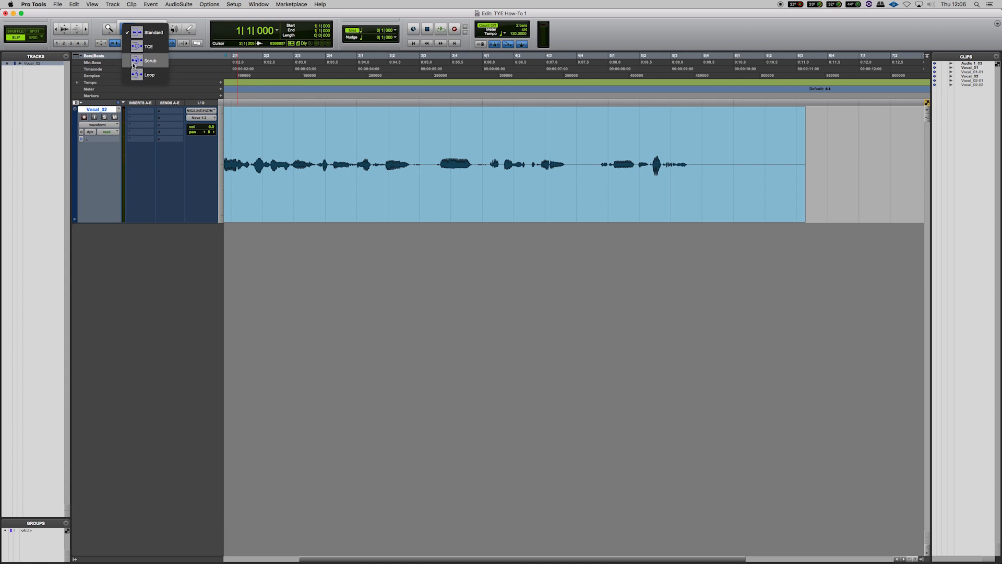
left_click(137, 33)
left_click(189, 30)
left_click(190, 31)
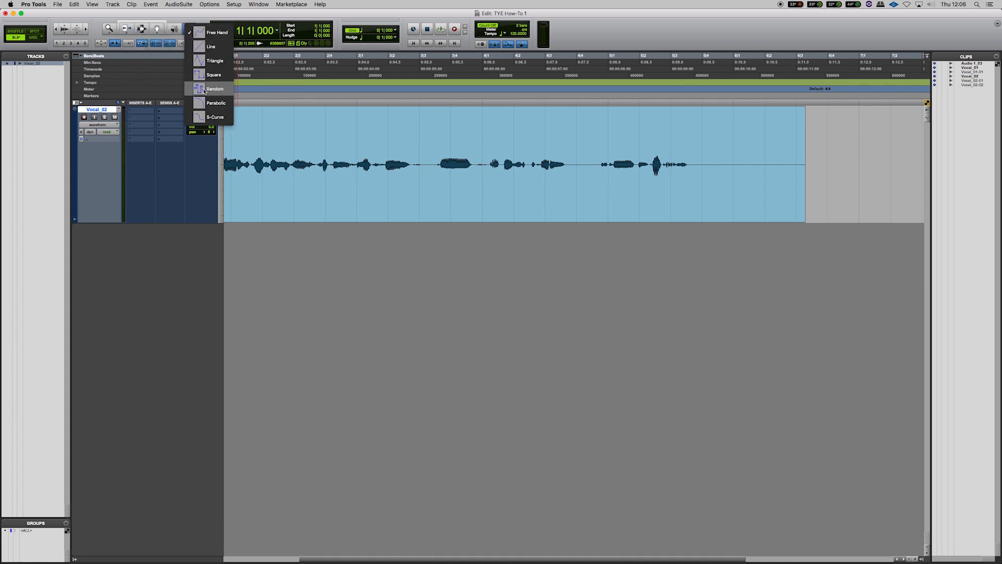
left_click(216, 37)
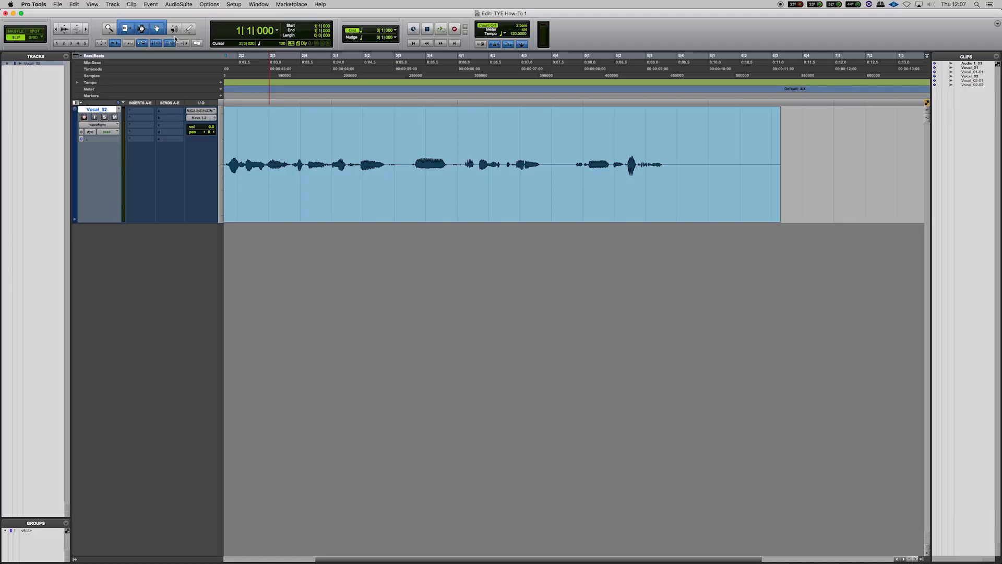
Switch the main counter display to Min:Secs
left_click(278, 31)
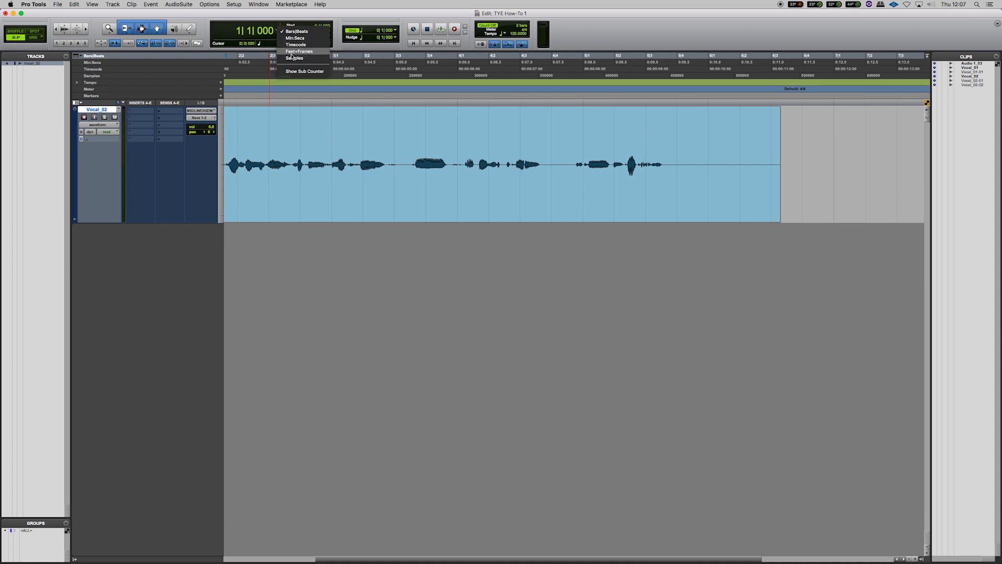
left_click(275, 23)
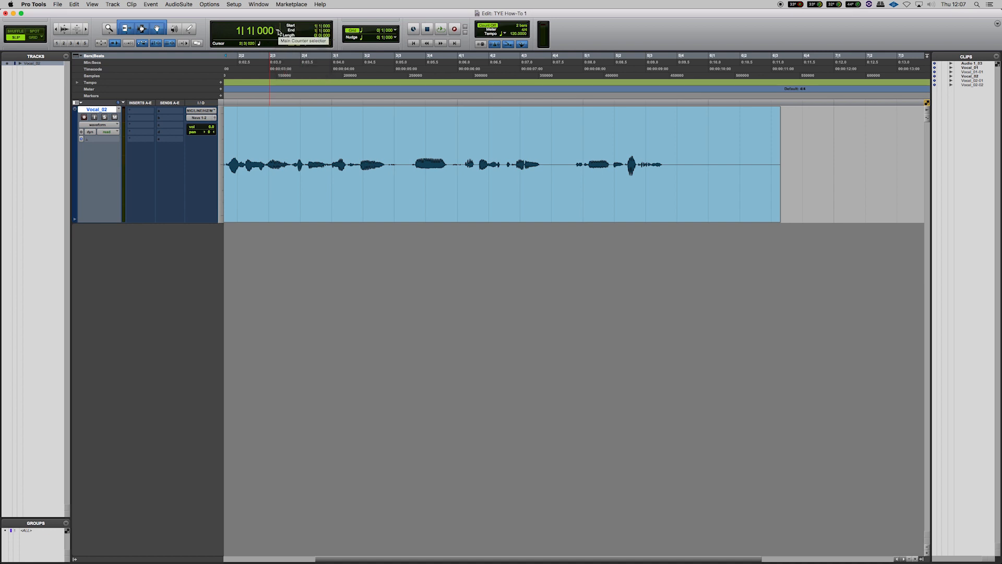
left_click(279, 32)
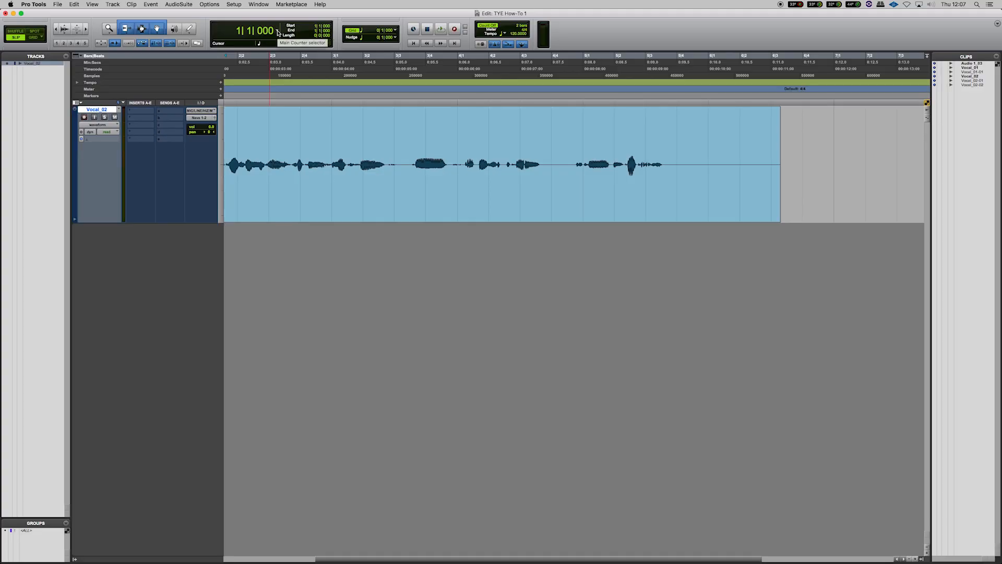
left_click(279, 31)
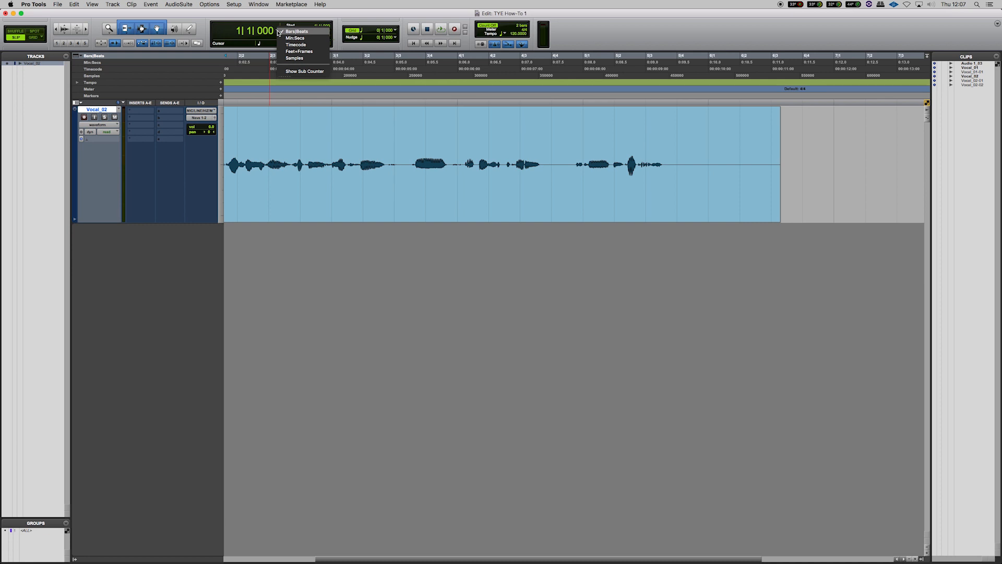
left_click(287, 38)
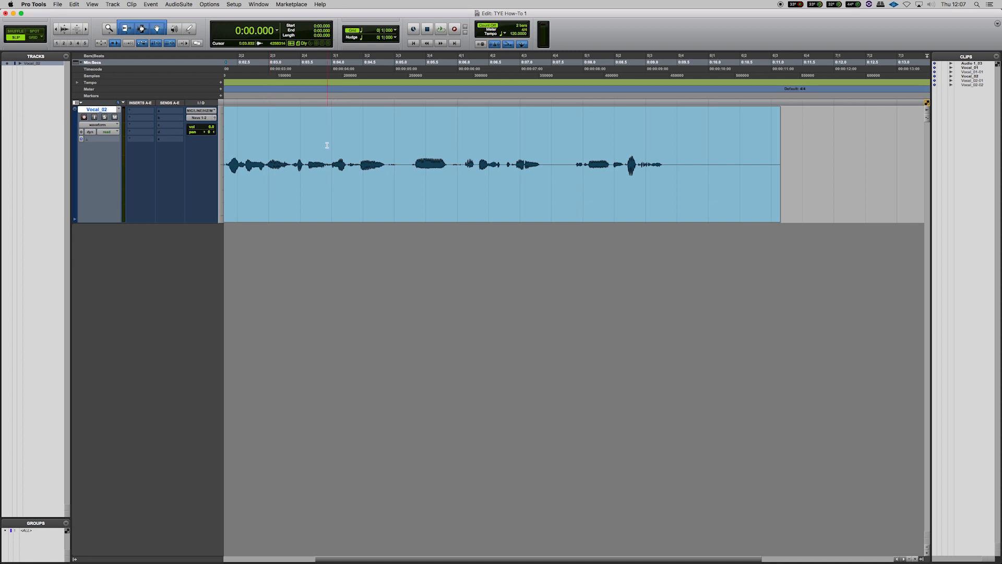
Select a range across most of the vocal clip and inspect the main counter and grid value settings
left_click(333, 130)
left_click_drag(285, 118, 697, 132)
left_click(104, 117)
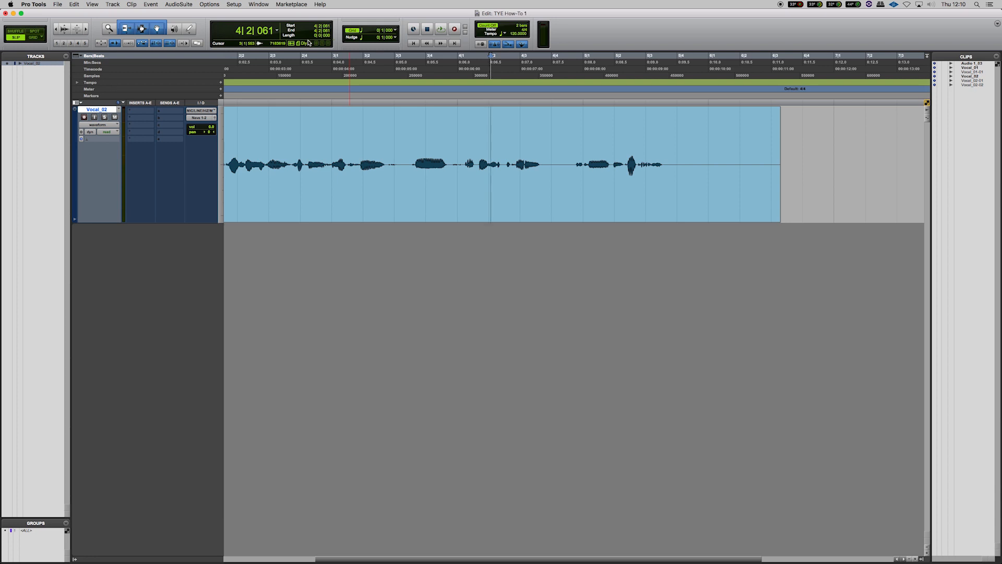
left_click(276, 30)
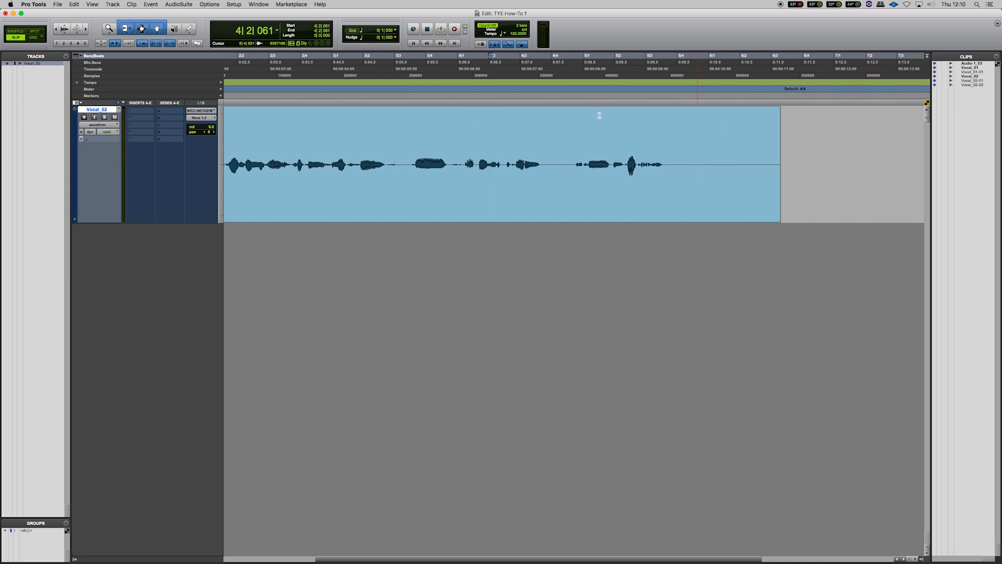
left_click(350, 31)
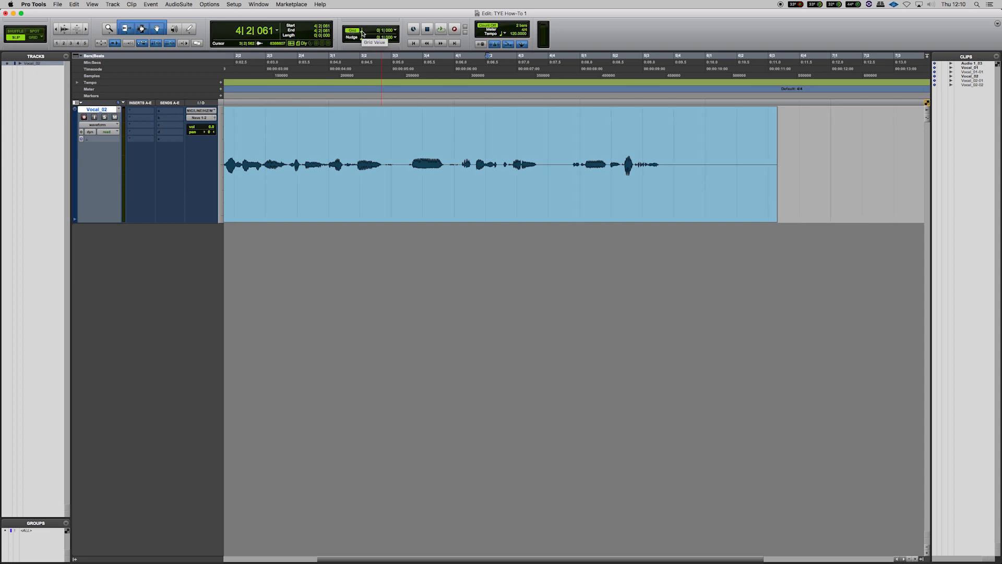
Set the grid value to 1/16 note, then zoom in and change it to 1/32 note
left_click(362, 33)
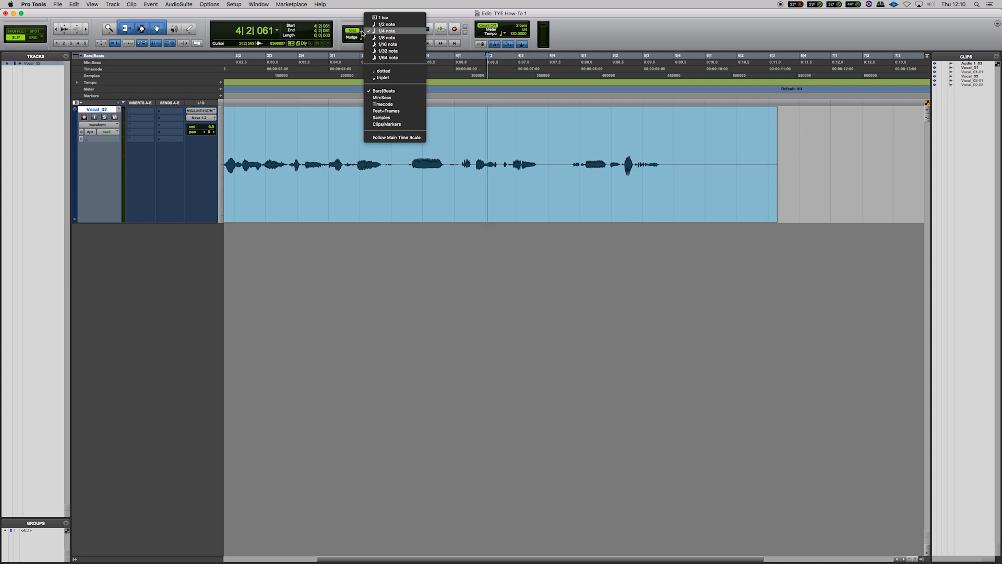
left_click(390, 45)
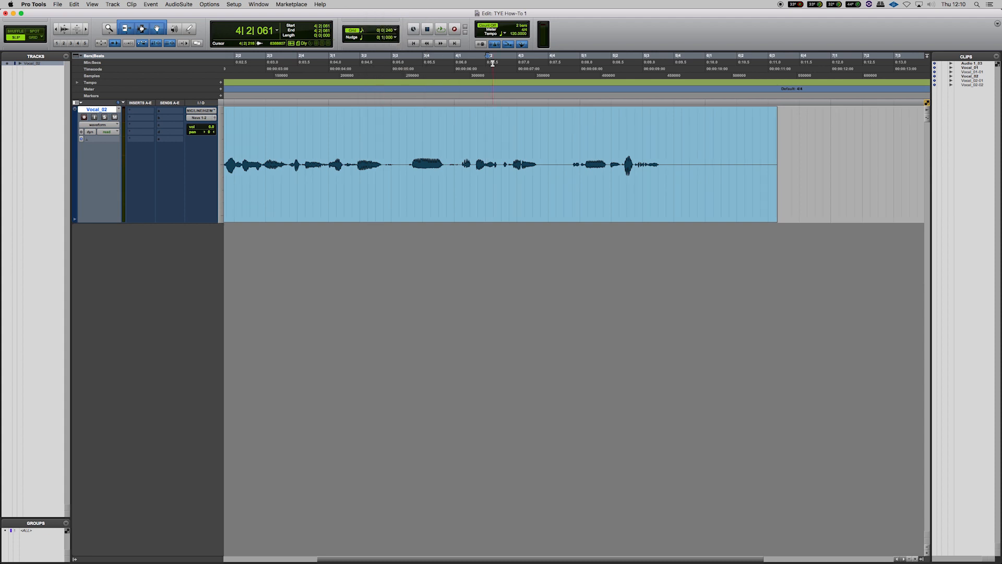
left_click(815, 140)
key("t")
key("t")
key("r")
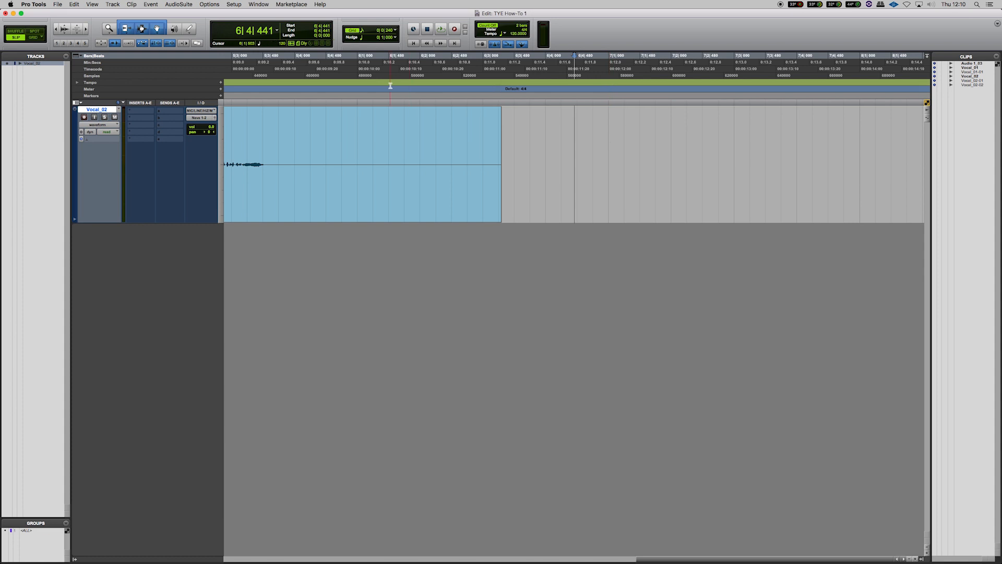
left_click(382, 37)
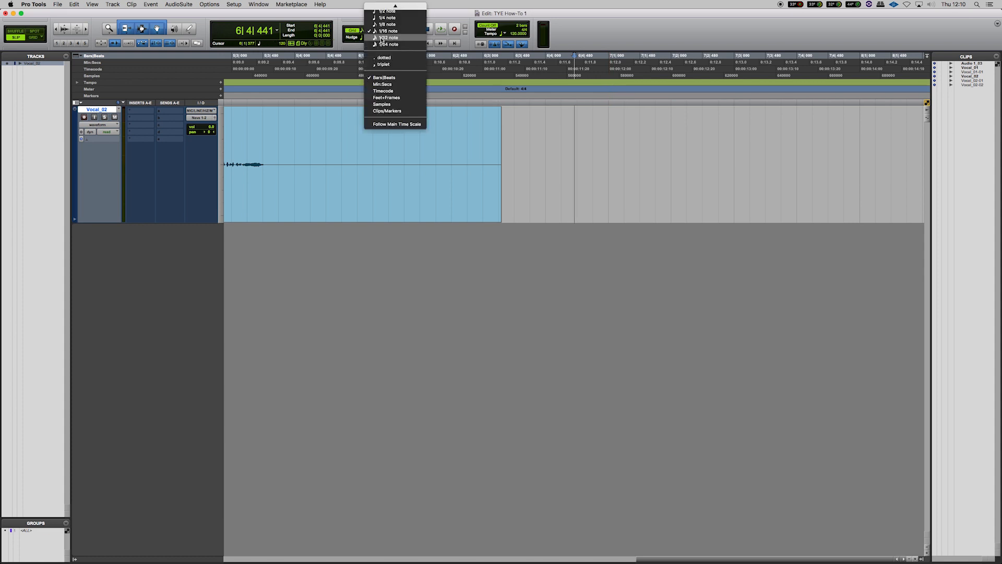
left_click(381, 39)
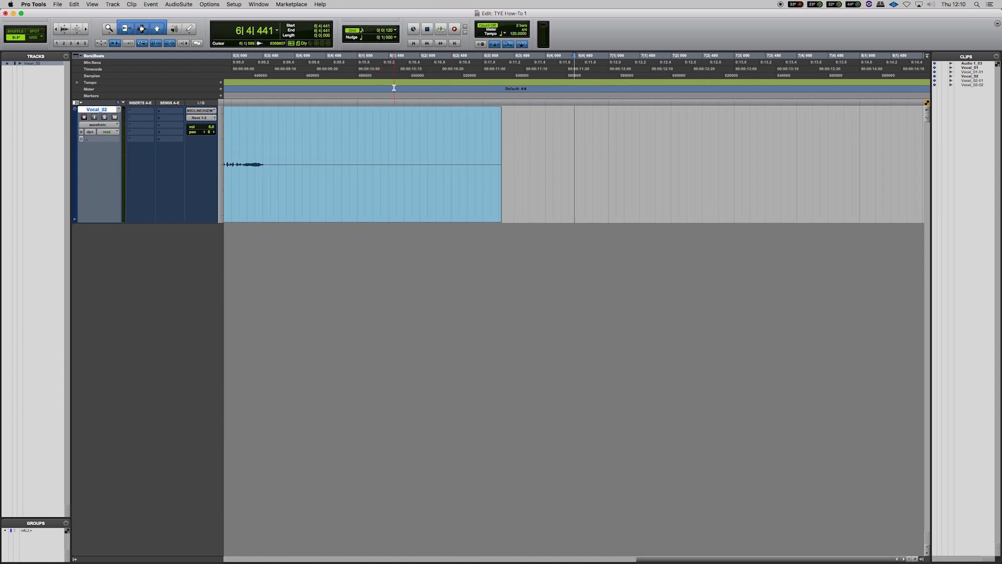
Set the grid value to 1/4 note
left_click(388, 30)
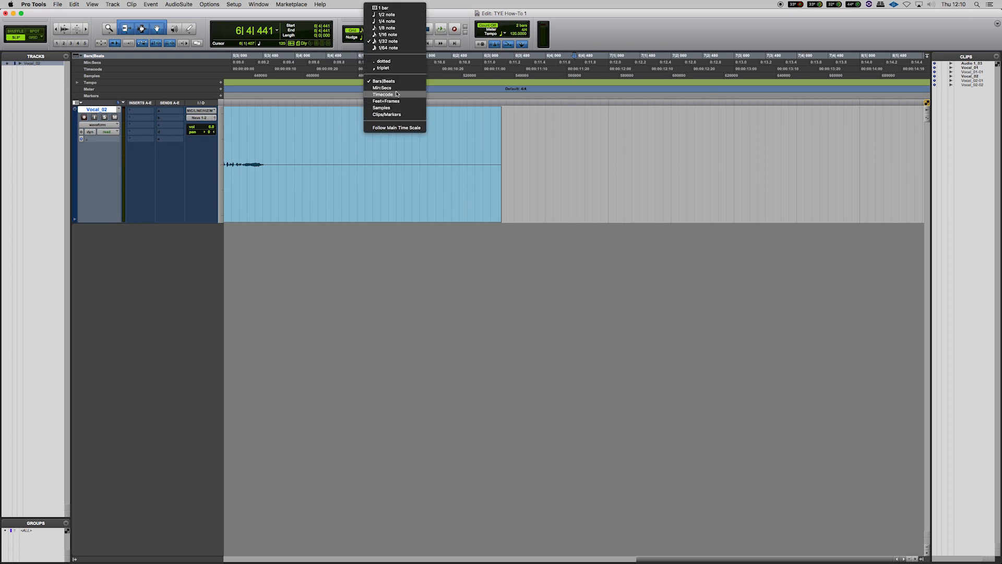
left_click(567, 139)
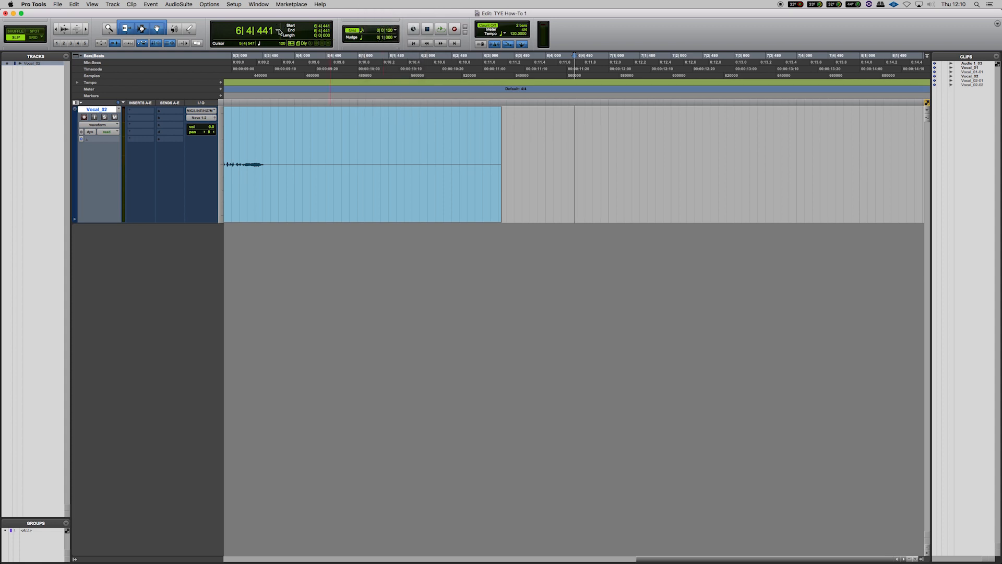
left_click(361, 31)
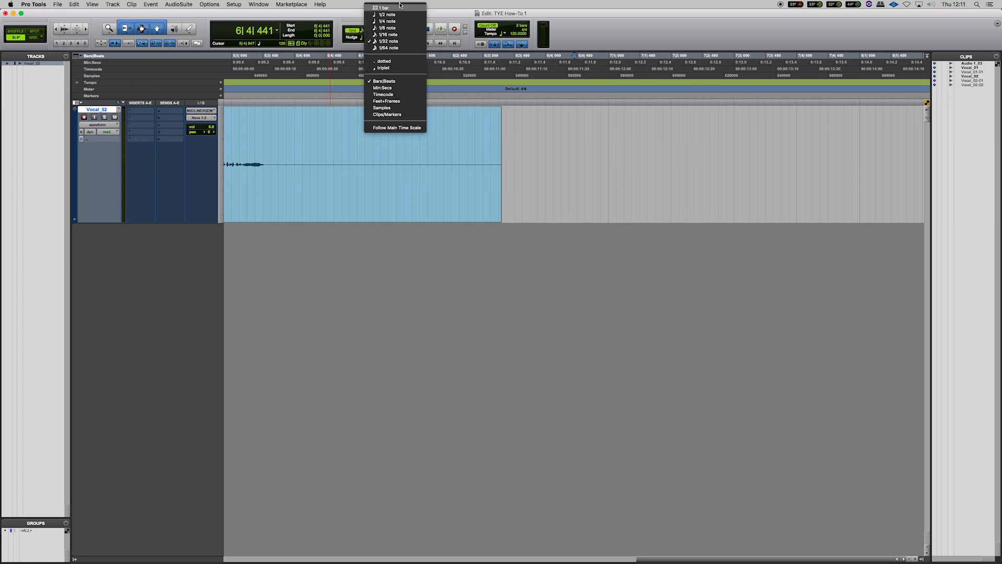
left_click(404, 22)
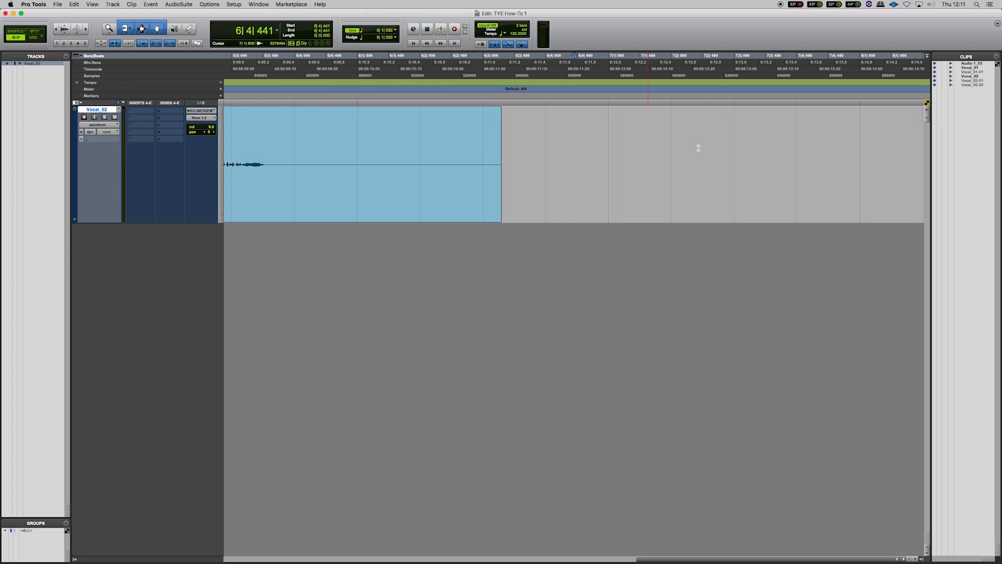
Select the vocal clip and nudge it three steps later, then three steps back
left_click(618, 141)
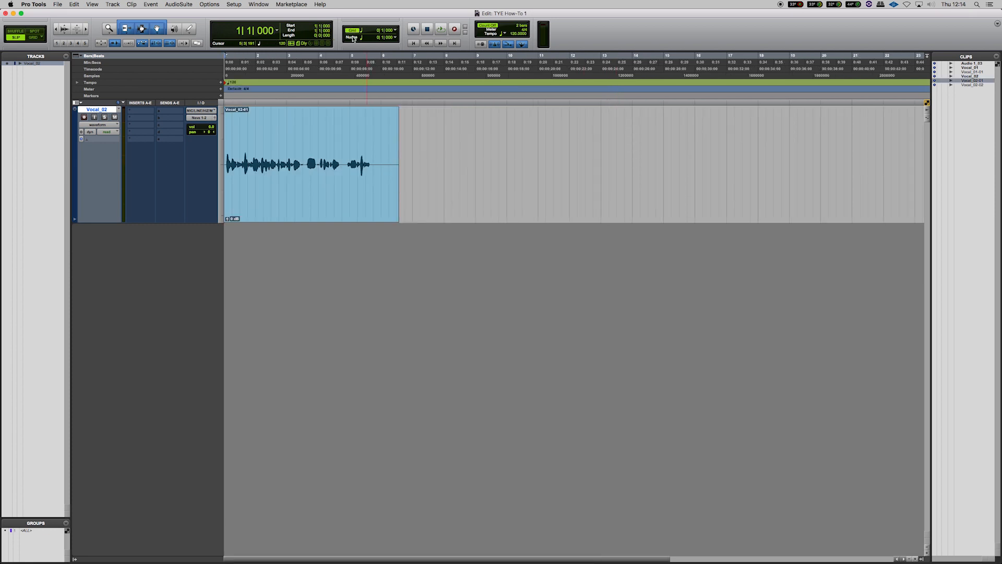
left_click(332, 206)
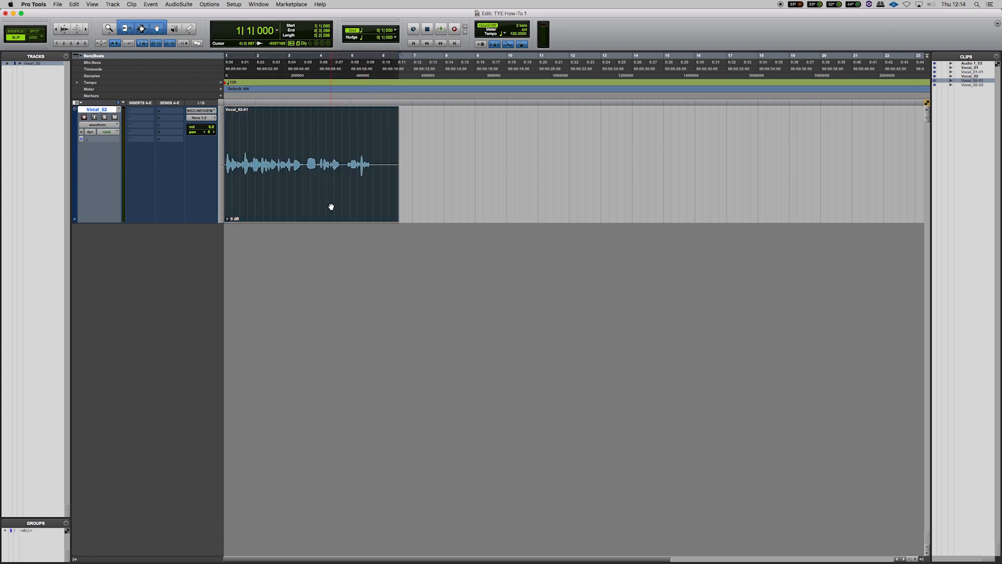
key("KP_Add")
key("KP_Add")
key("KP_Add")
key("KP_Add")
key("KP_Add")
key("KP_Subtract")
key("KP_Subtract")
key("KP_Subtract")
key("KP_Subtract")
key("KP_Subtract")
Set the nudge value to 1/8 note and nudge the clip three steps later
left_click(363, 40)
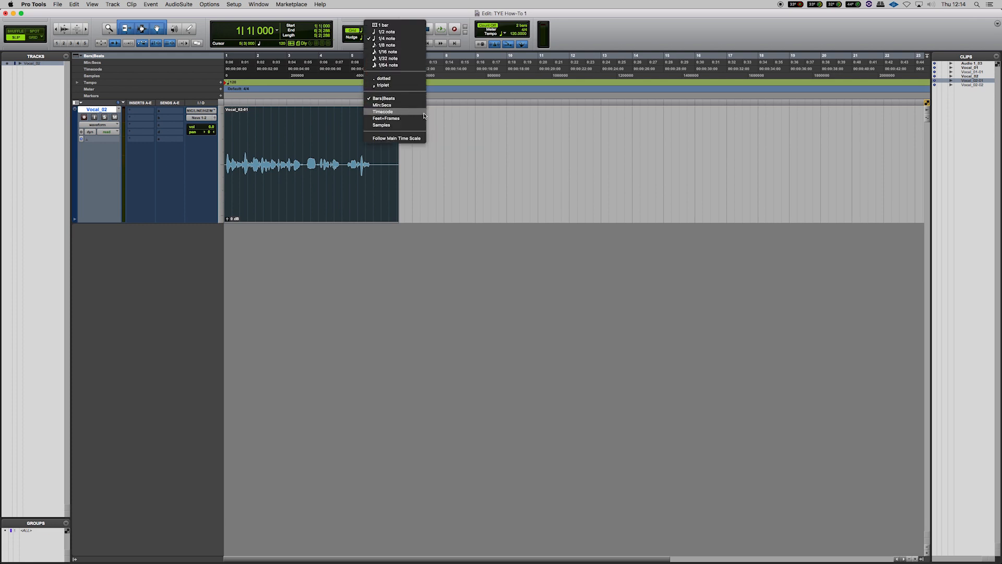
left_click(452, 138)
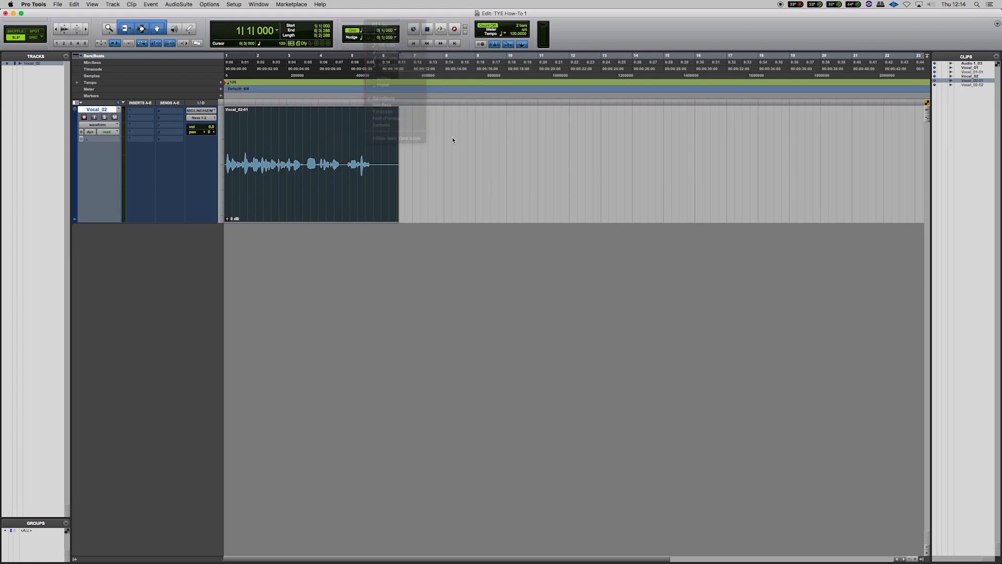
left_click(362, 39)
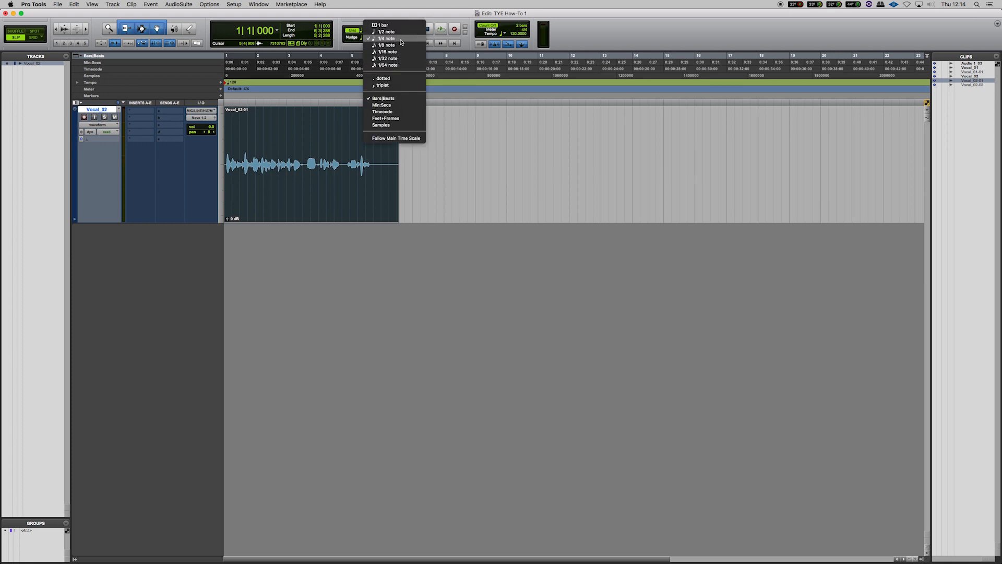
left_click(398, 46)
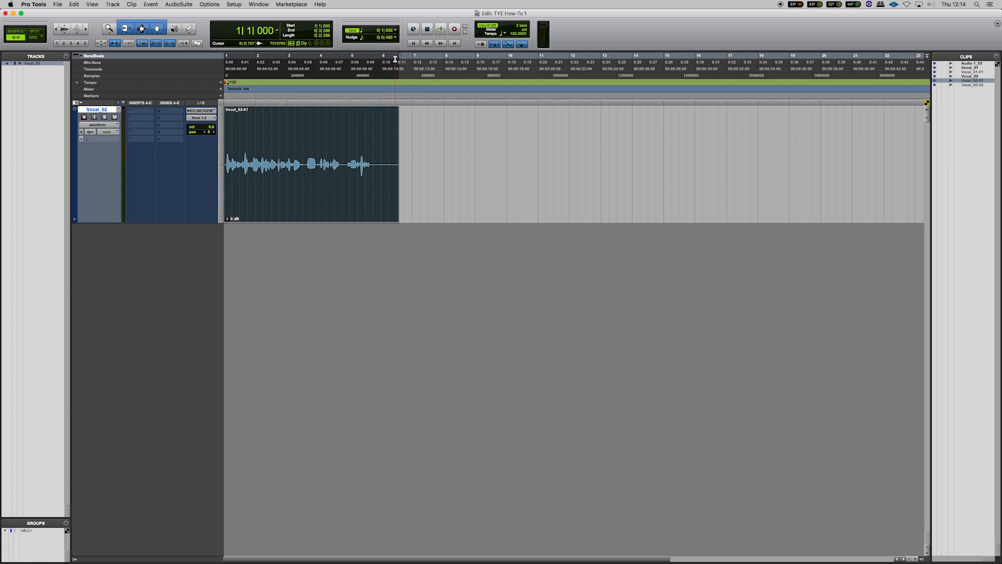
key("KP_Add")
key("KP_Add")
key("KP_Add")
key("KP_Add")
key("KP_Add")
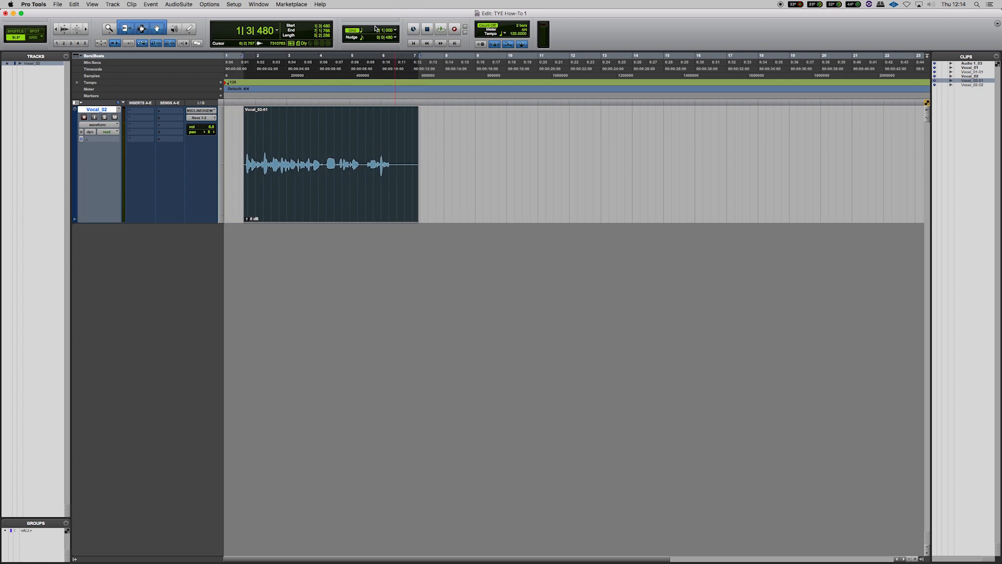
Set the nudge value to 1/32 note and nudge the clip back and forth until it starts at bar 1
left_click(364, 41)
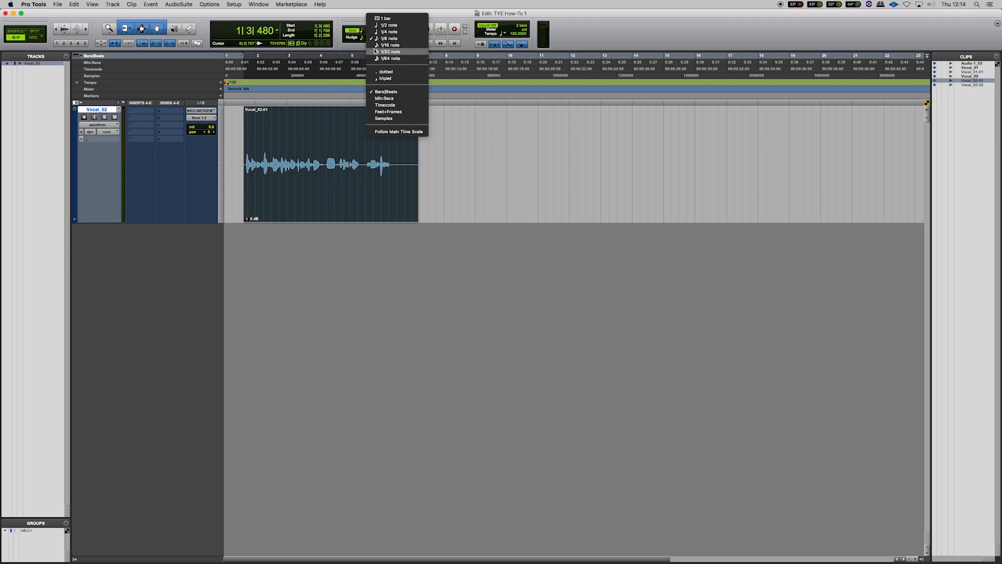
left_click(375, 52)
key("KP_Add")
key("KP_Add")
key("KP_Add")
key("KP_Add")
key("KP_Subtract")
key("KP_Subtract")
key("KP_Subtract")
key("KP_Subtract")
key("KP_Subtract")
key("KP_Subtract")
key("KP_Subtract")
key("KP_Subtract")
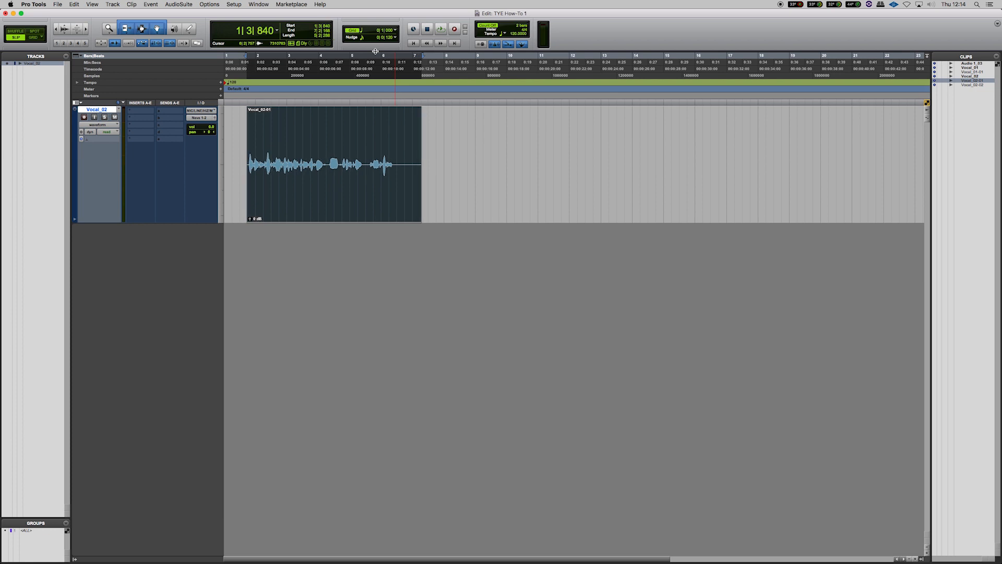
key("KP_Subtract")
key("KP_Subtract")
key("KP_Subtract")
key("KP_Subtract")
key("KP_Subtract")
key("KP_Subtract")
key("KP_Subtract")
key("KP_Subtract")
key("KP_Subtract")
key("KP_Subtract")
key("KP_Subtract")
key("KP_Subtract")
key("KP_Subtract")
key("KP_Subtract")
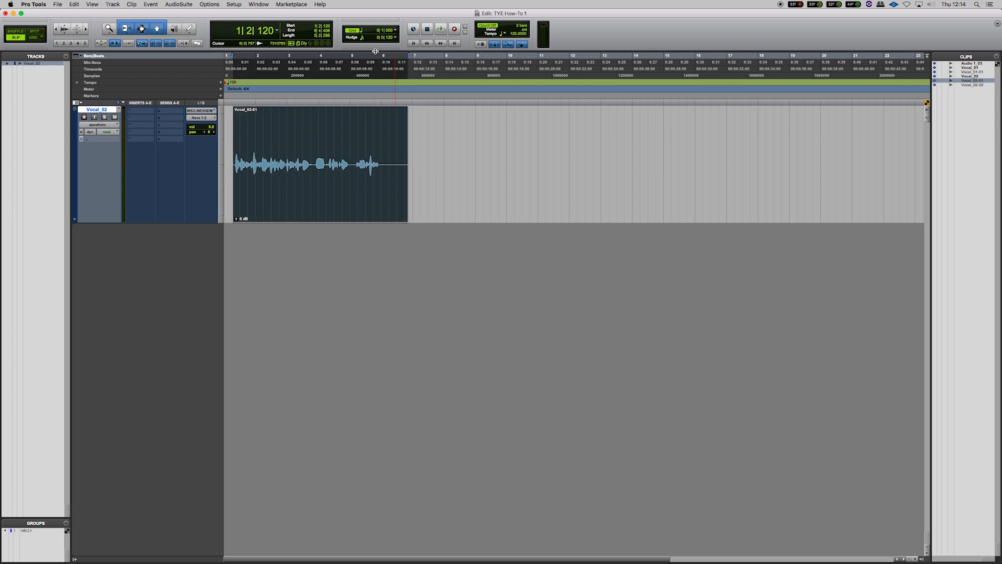
key("KP_Subtract")
key("KP_Subtract")
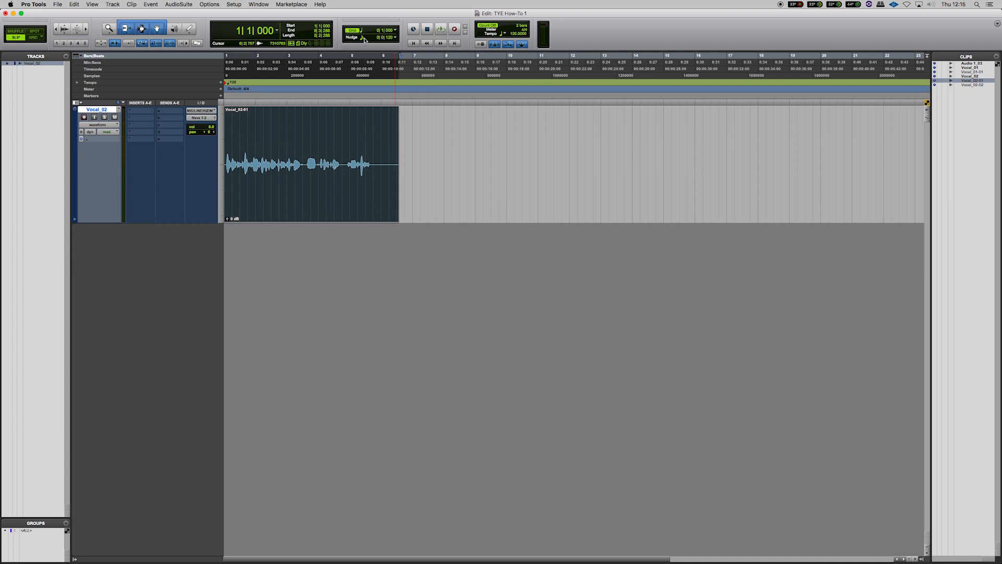
Switch the nudge value to Min:Secs and set it to 1 msec
left_click(364, 39)
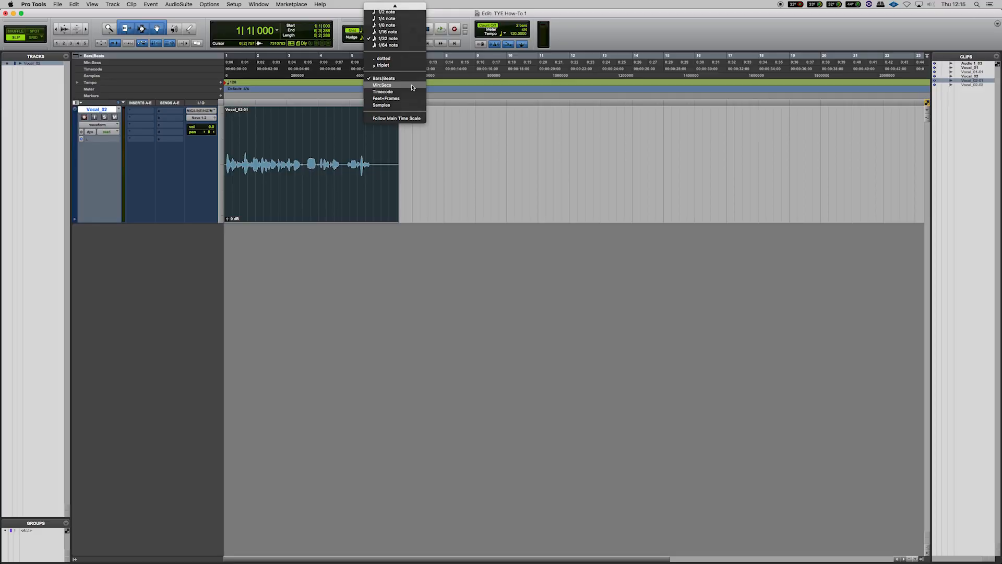
left_click(384, 52)
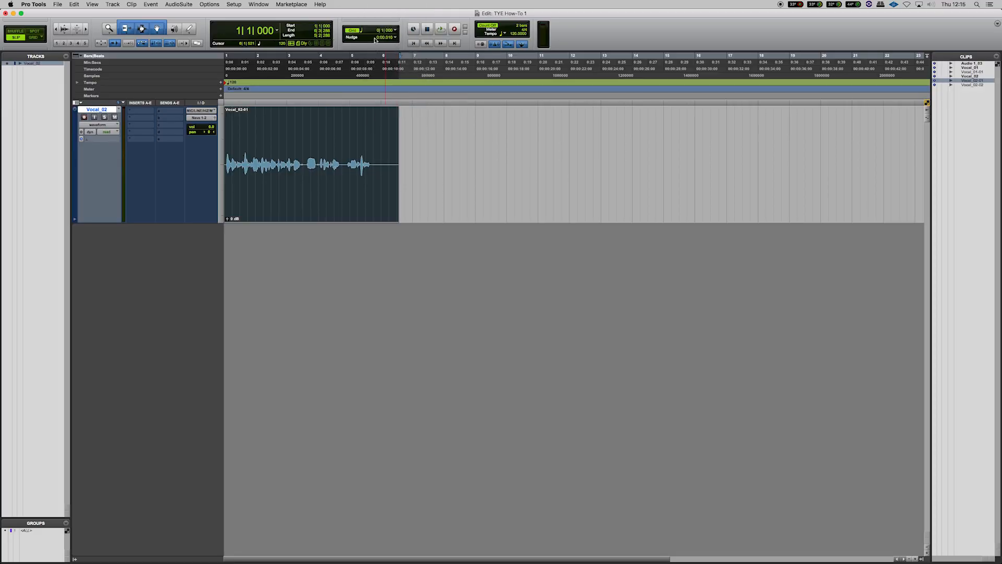
left_click(396, 40)
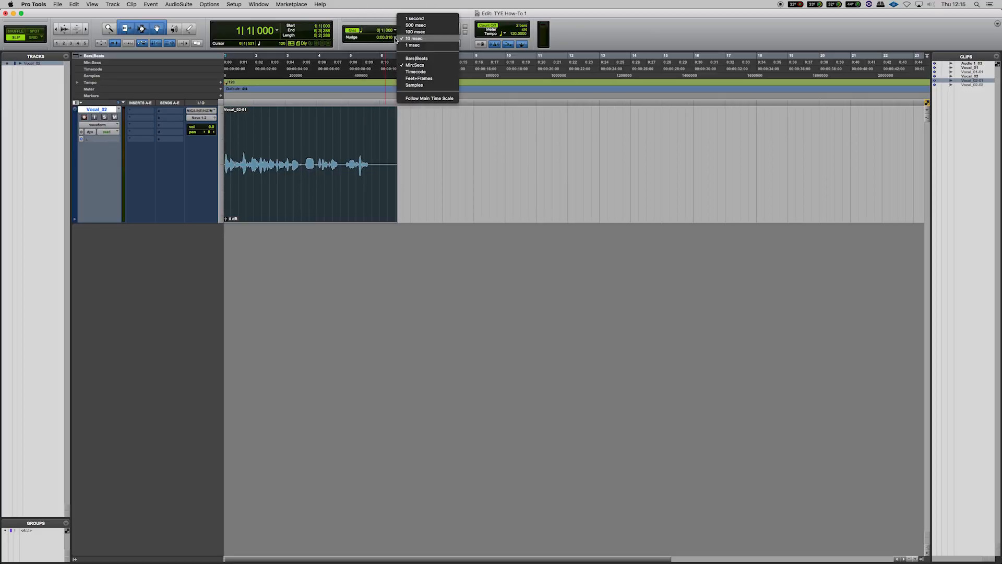
left_click(430, 45)
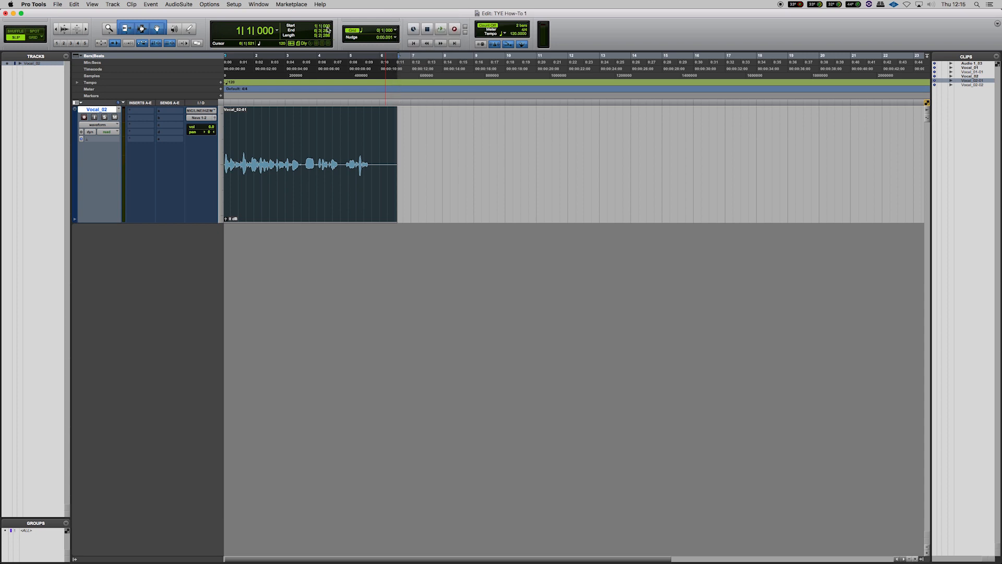
Nudge the clip six 1 msec steps later and three steps back, then play it back
key("t")
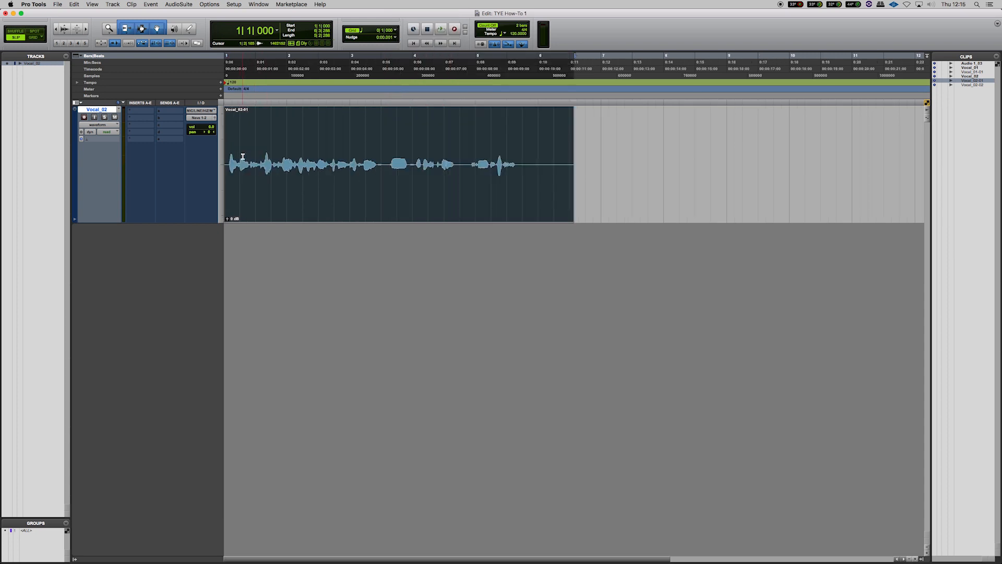
key("t")
key("t")
key("KP_Add")
key("KP_Add")
key("KP_Add")
key("KP_Add")
key("KP_Add")
key("KP_Add")
key("KP_Add")
key("KP_Add")
key("KP_Add")
key("KP_Add")
key("KP_Add")
key("KP_Add")
key("KP_Add")
key("KP_Add")
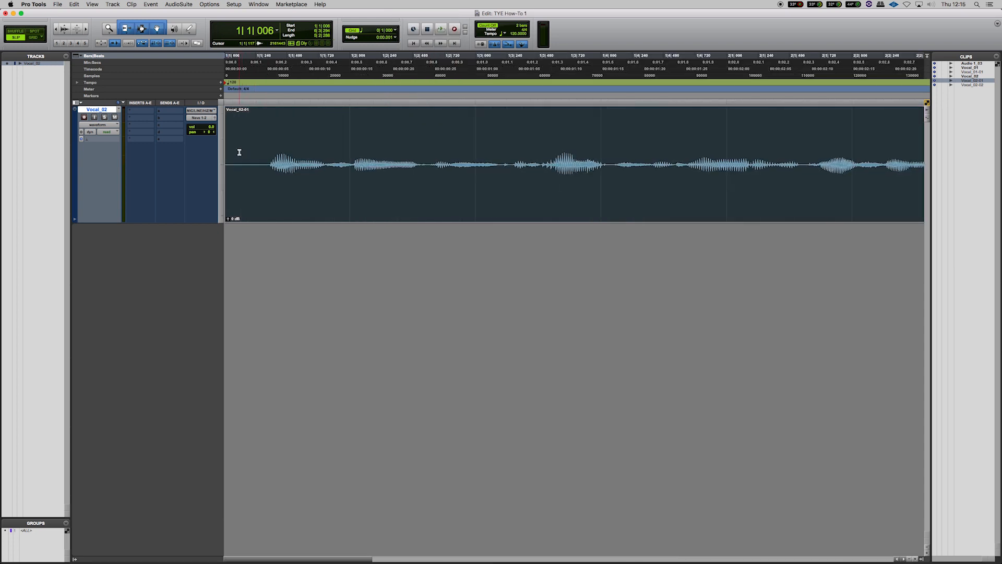
key("KP_Add")
key("KP_Add")
key("KP_Add")
key("KP_Add")
key("KP_Add")
key("KP_Add")
key("KP_Add")
key("KP_Add")
key("KP_Add")
key("KP_Add")
key("KP_Add")
key("KP_Add")
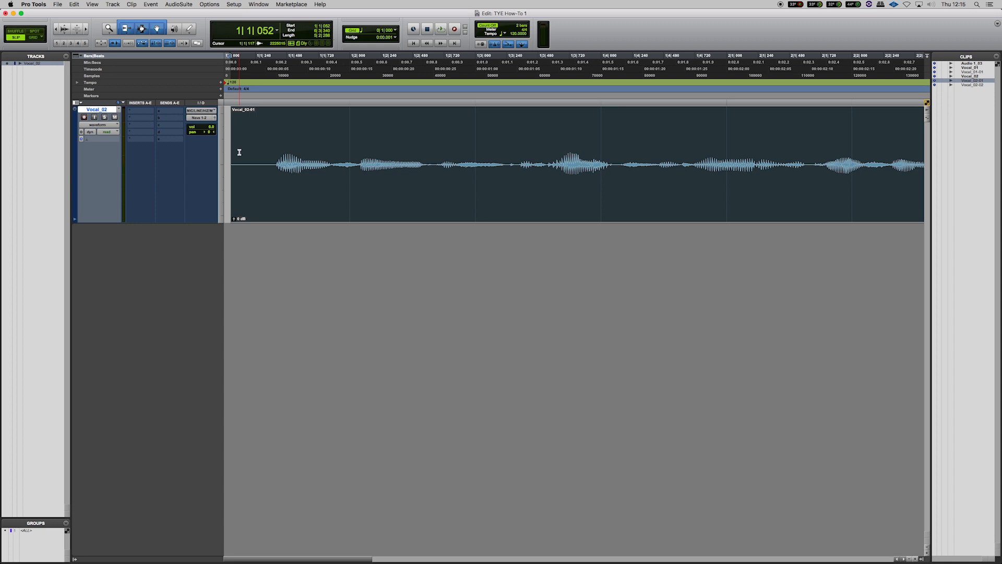
key("KP_Subtract")
key("KP_Subtract")
key("KP_Subtract")
key("KP_Subtract")
key("KP_Subtract")
key("KP_Subtract")
key("KP_Subtract")
key("KP_Subtract")
key("KP_Subtract")
key("KP_Subtract")
key("KP_Subtract")
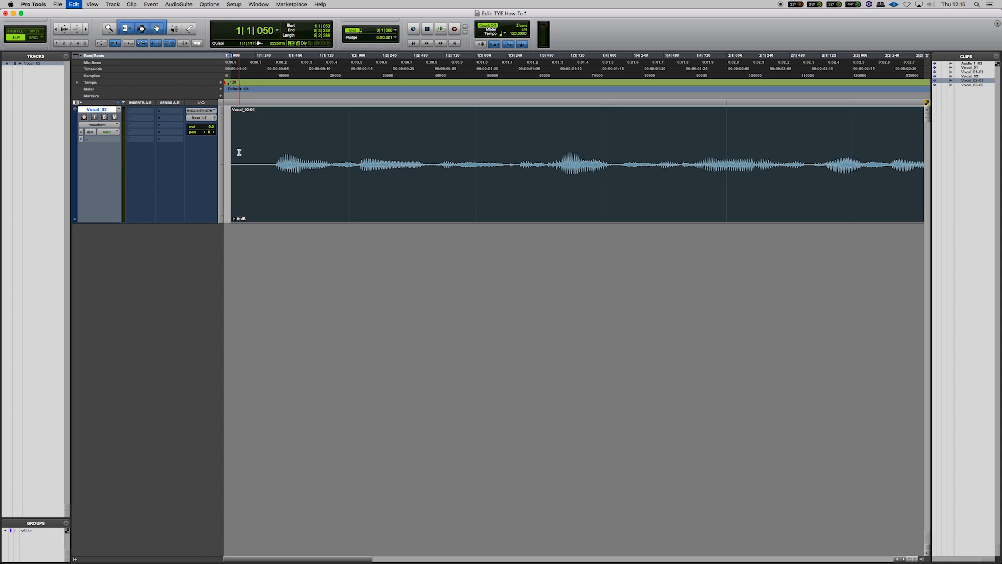
key("space")
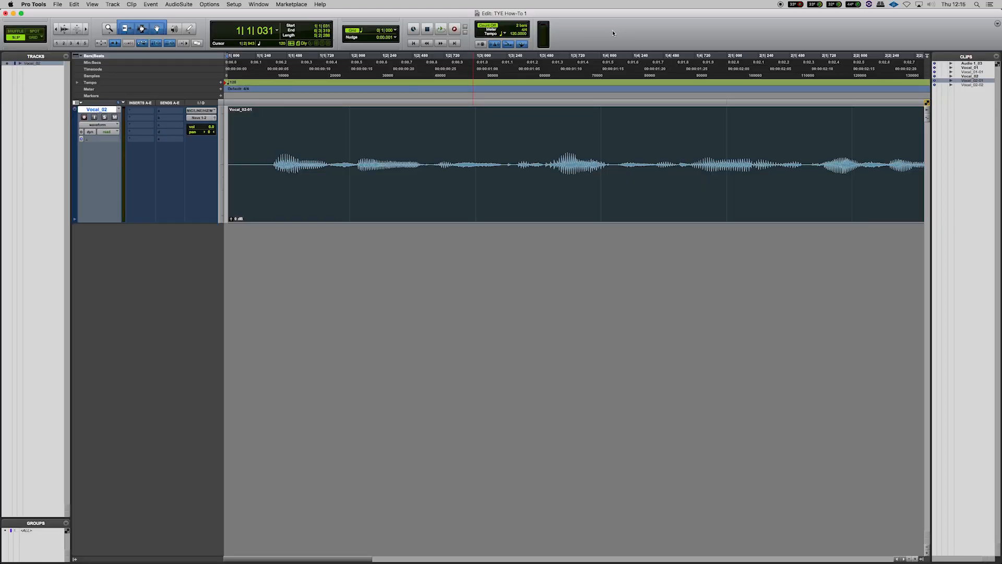
Set the record mode to QuickPunch
right_click(454, 31)
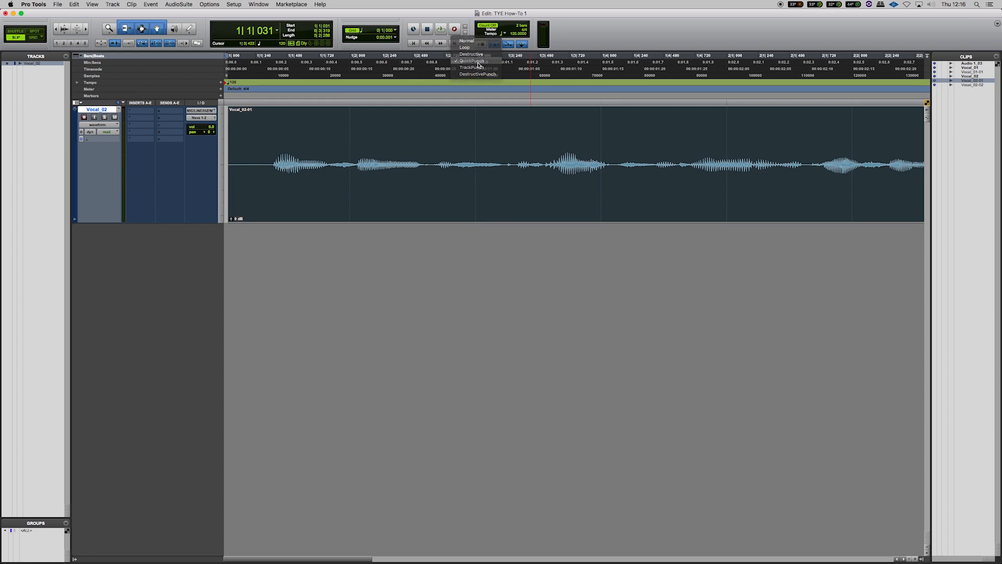
left_click(476, 61)
scroll(504, 77, "down", 5)
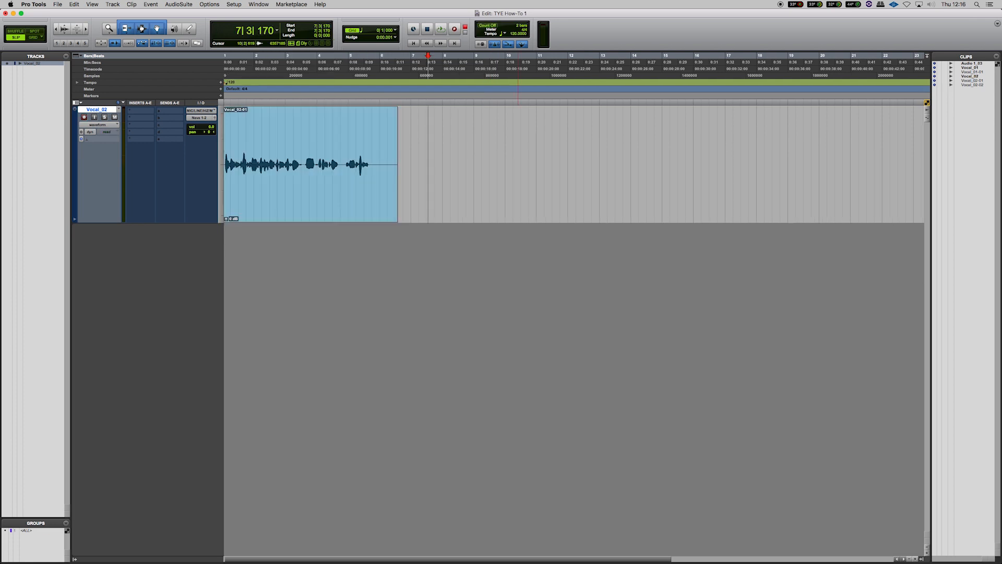
Record a short pass on the vocal track and undo the recording
key("super+space")
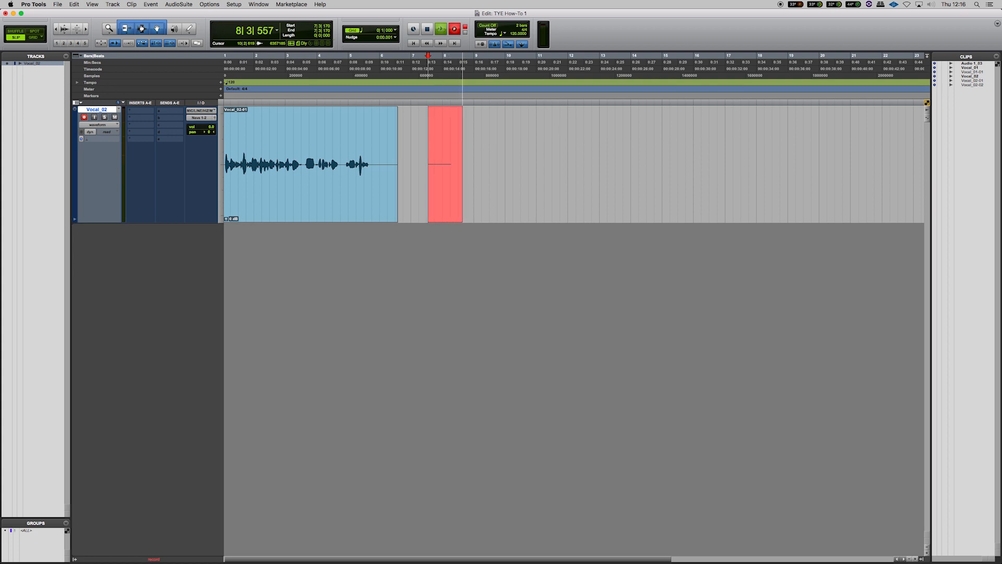
key("space")
key("super+z")
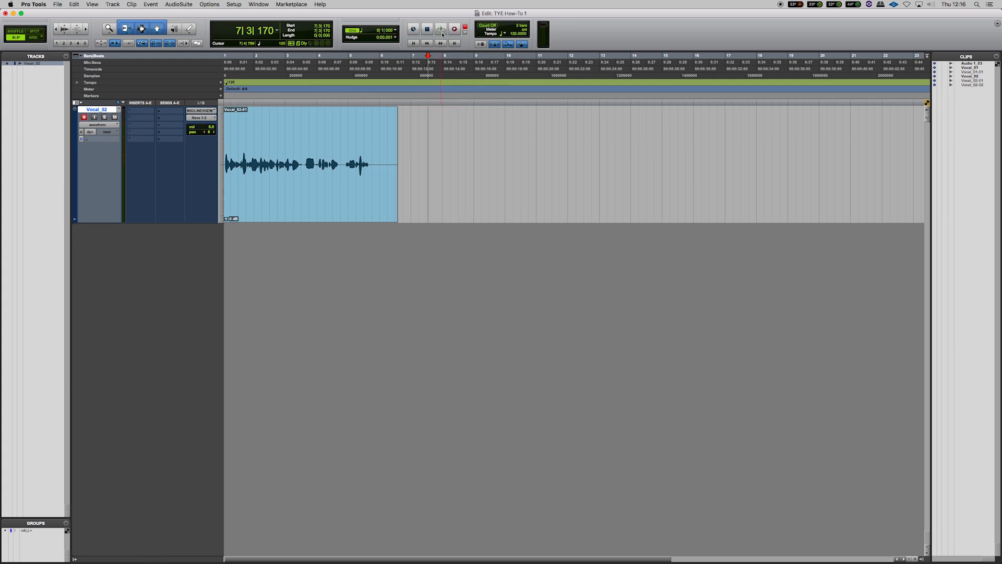
Set the transport's playback mode to Loop
right_click(441, 32)
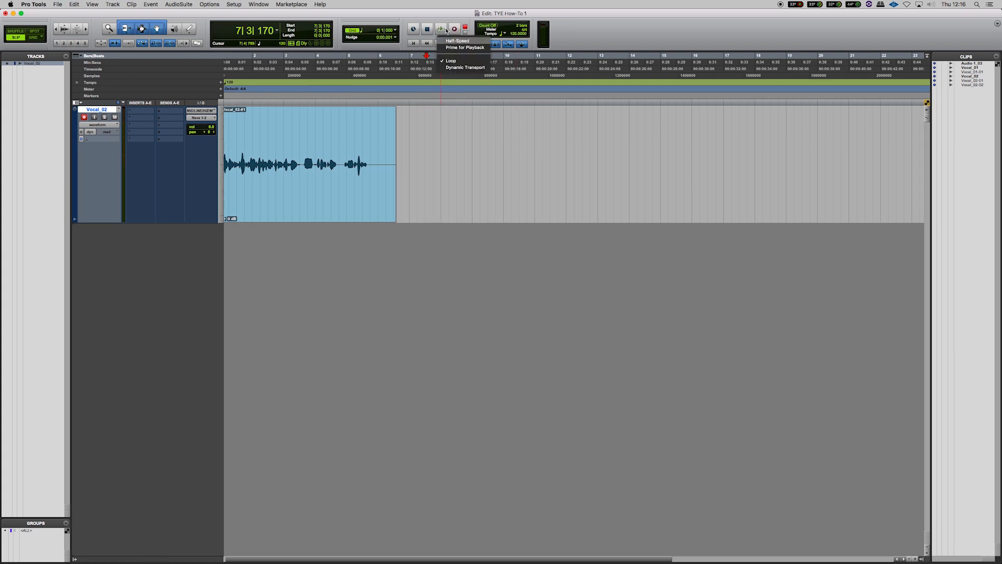
left_click(479, 61)
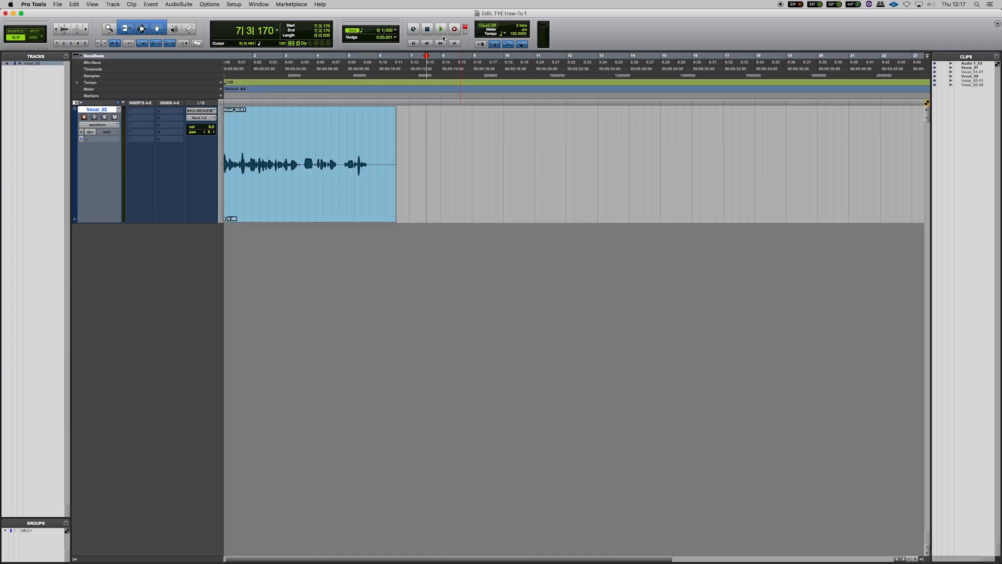
Toggle the transport's Loop playback mode on and off again, then play the session
right_click(444, 30)
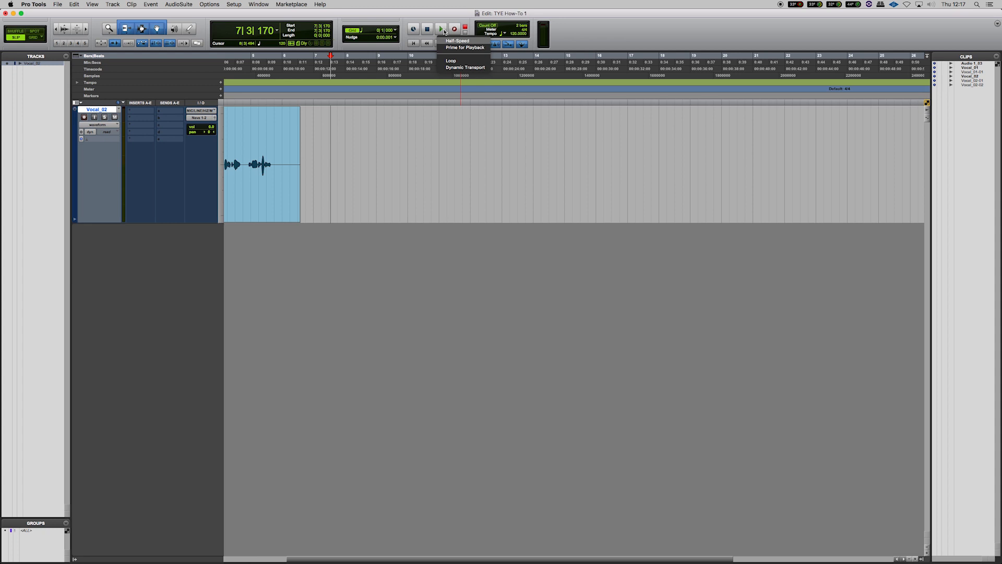
left_click(451, 61)
scroll(442, 34, "right", 3)
right_click(440, 32)
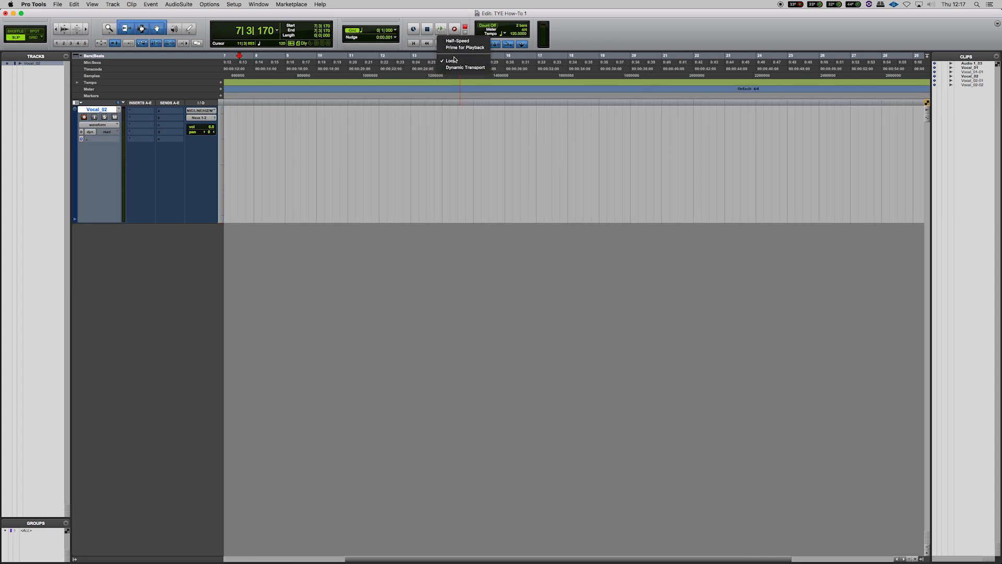
left_click(450, 60)
scroll(423, 65, "right", 1)
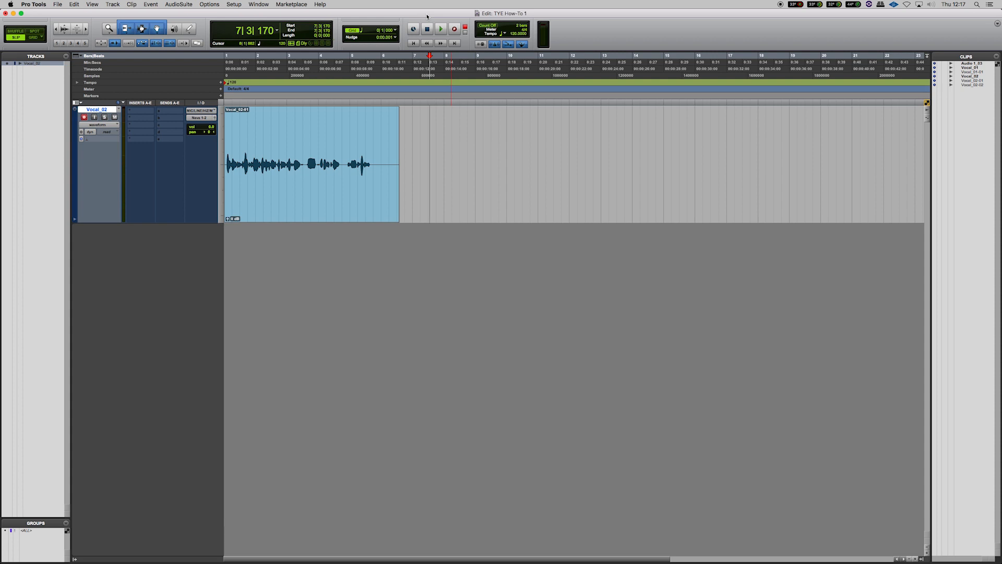
key("space")
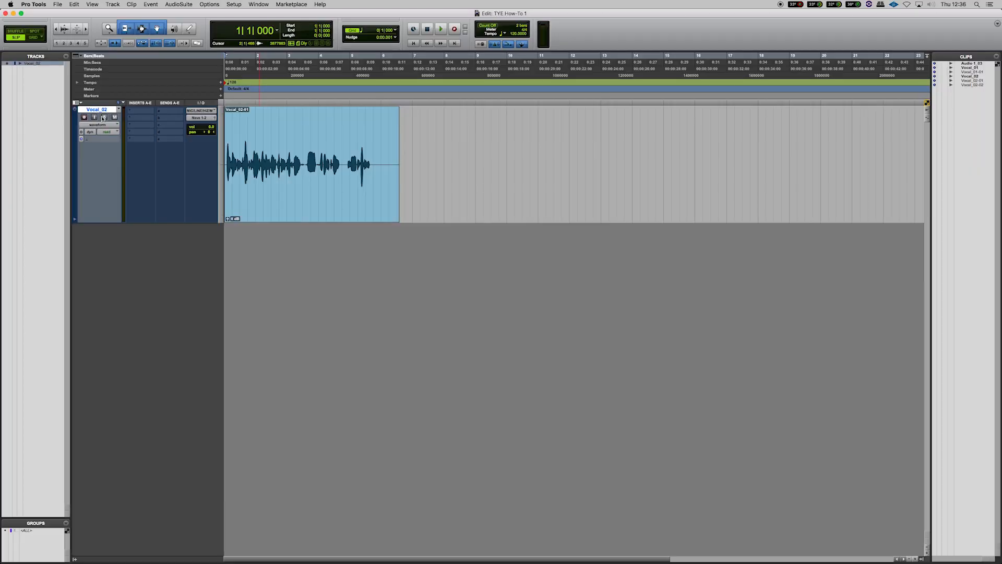
Toggle the Vocal_02 track's record-enable, input-monitor and solo buttons
left_click(84, 117)
left_click(96, 119)
left_click(105, 119)
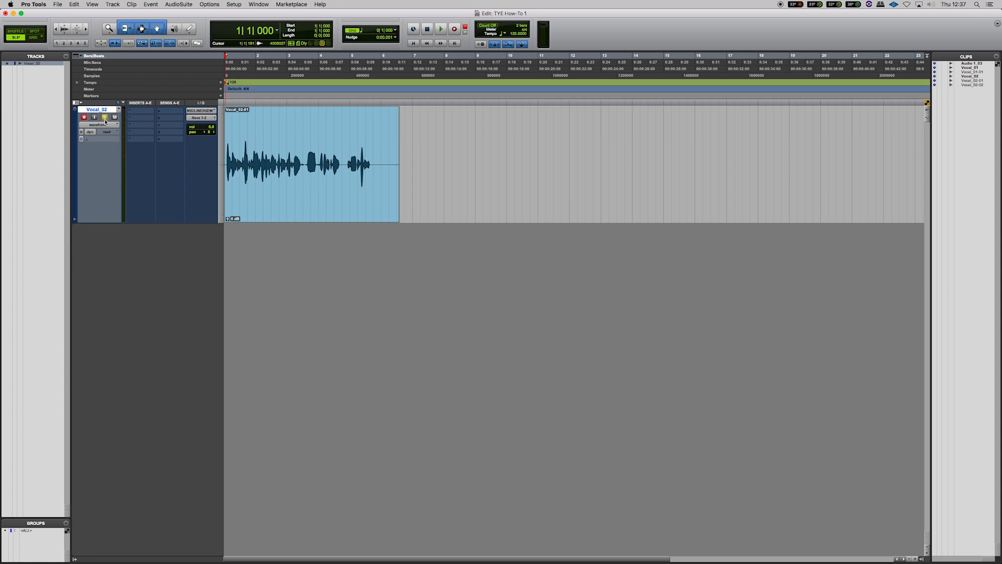
left_click(104, 119)
Set the track's input to the interface's MIC/LINE L (Mono) channel
left_click(198, 113)
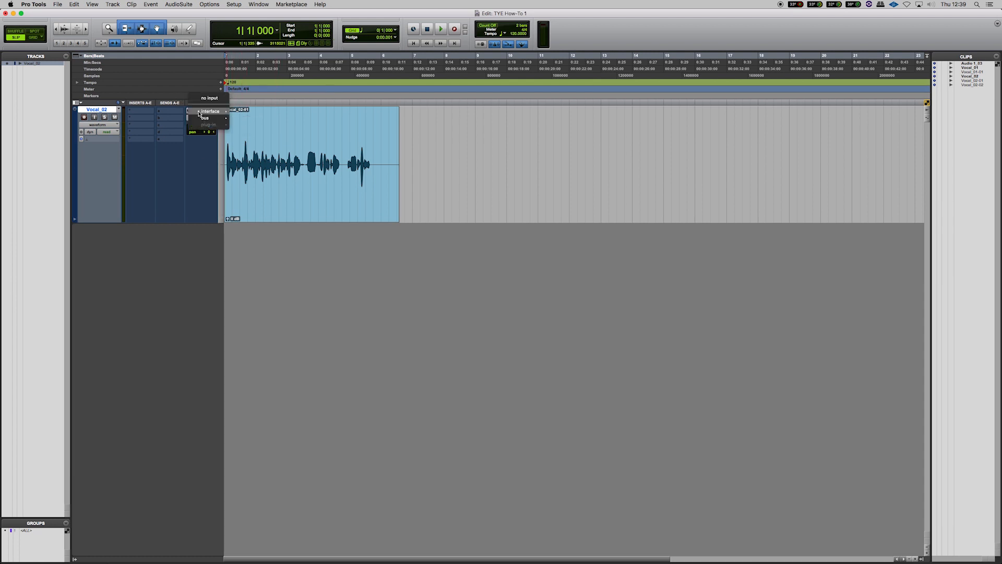
mouse_move(207, 111)
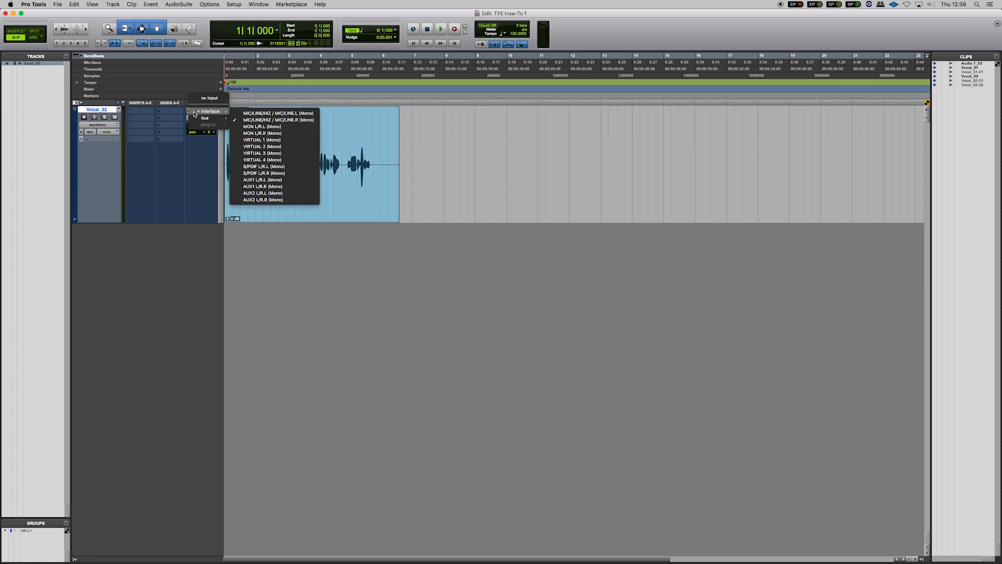
left_click(266, 113)
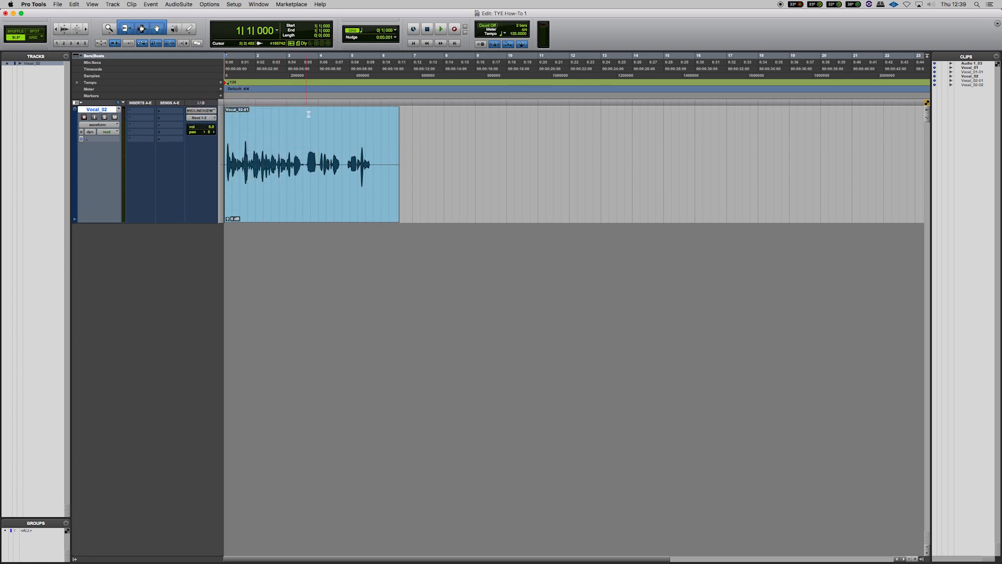
Set the track's output to Neve 1-2 (Stereo) feeding MON L/R
left_click(201, 118)
mouse_move(214, 113)
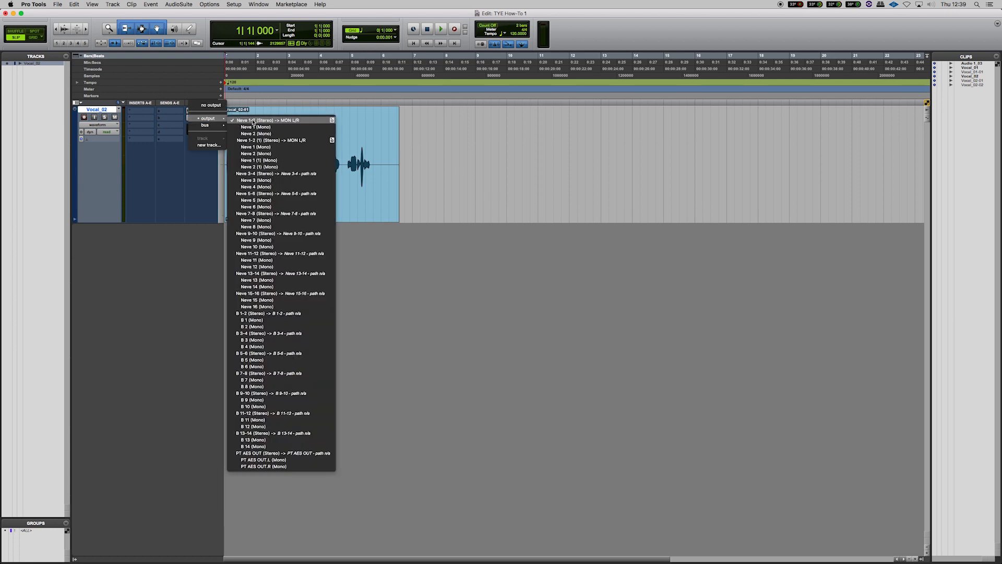
left_click(265, 123)
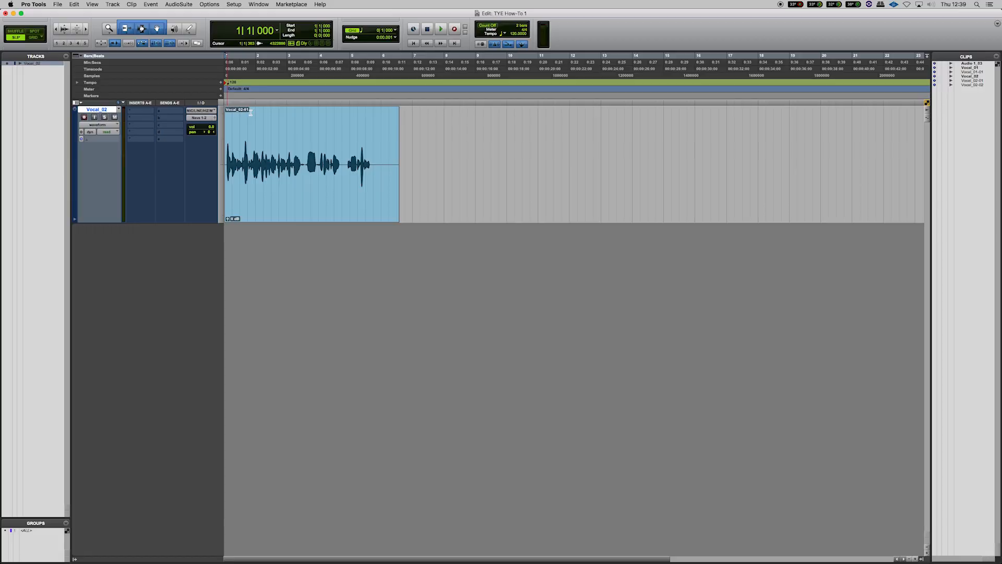
left_click(201, 117)
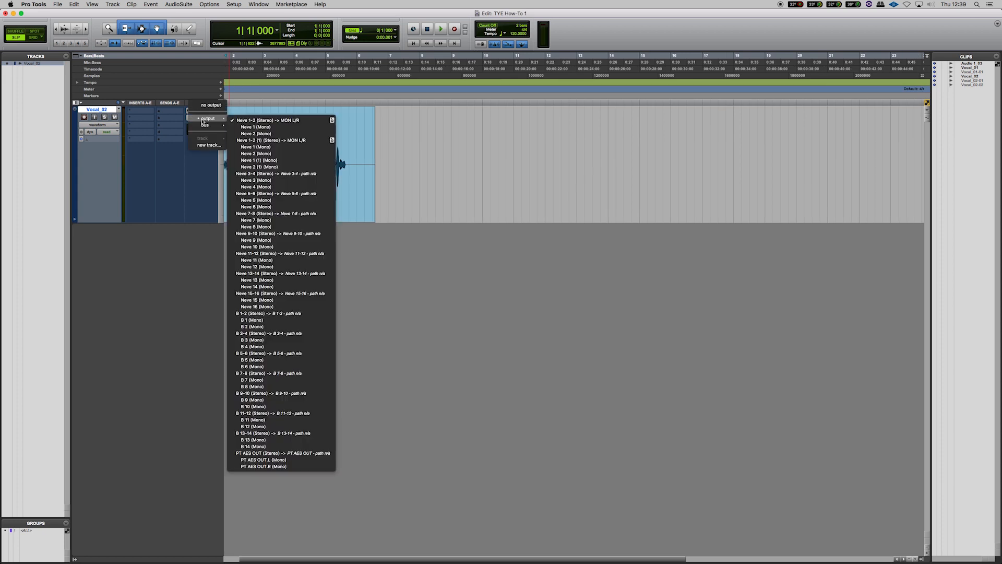
left_click(291, 120)
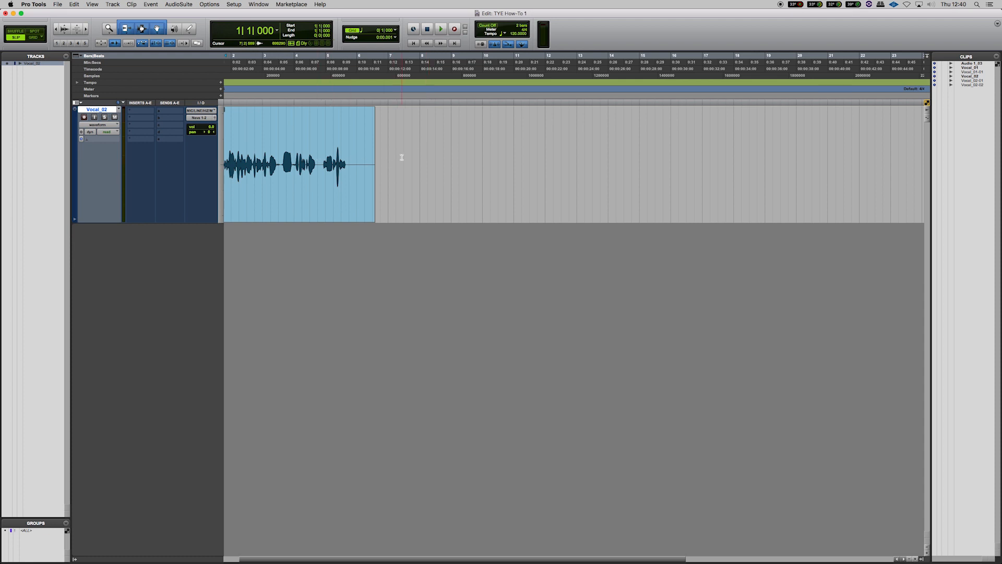
Adjust the track's volume and nudge its pan slightly to the right
left_click(213, 127)
left_click(209, 134)
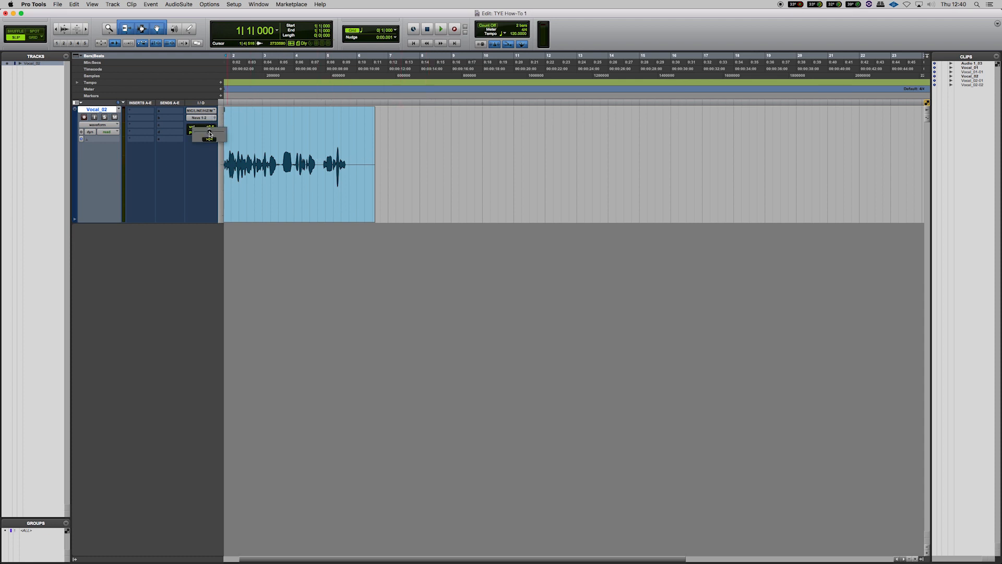
left_click_drag(209, 133, 212, 134)
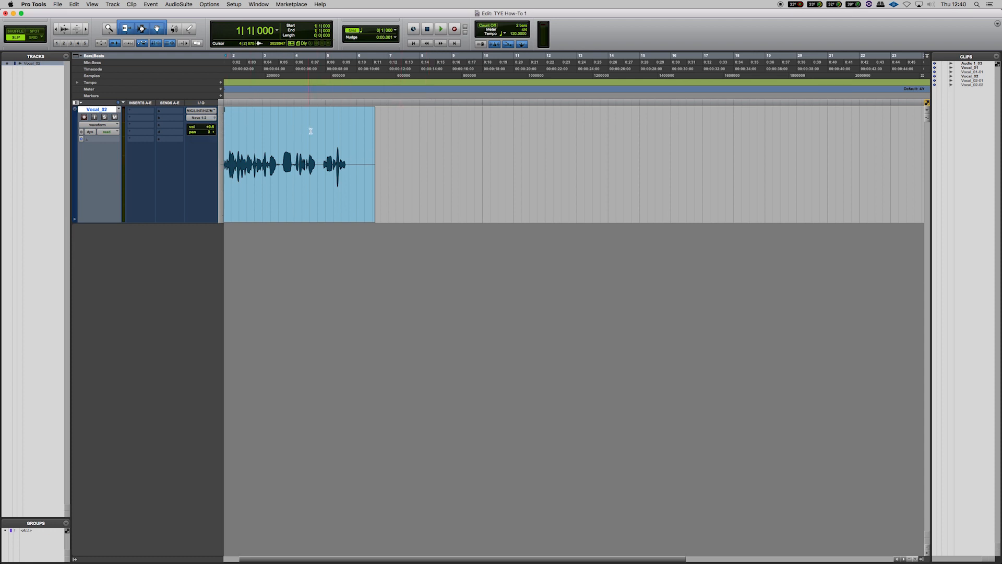